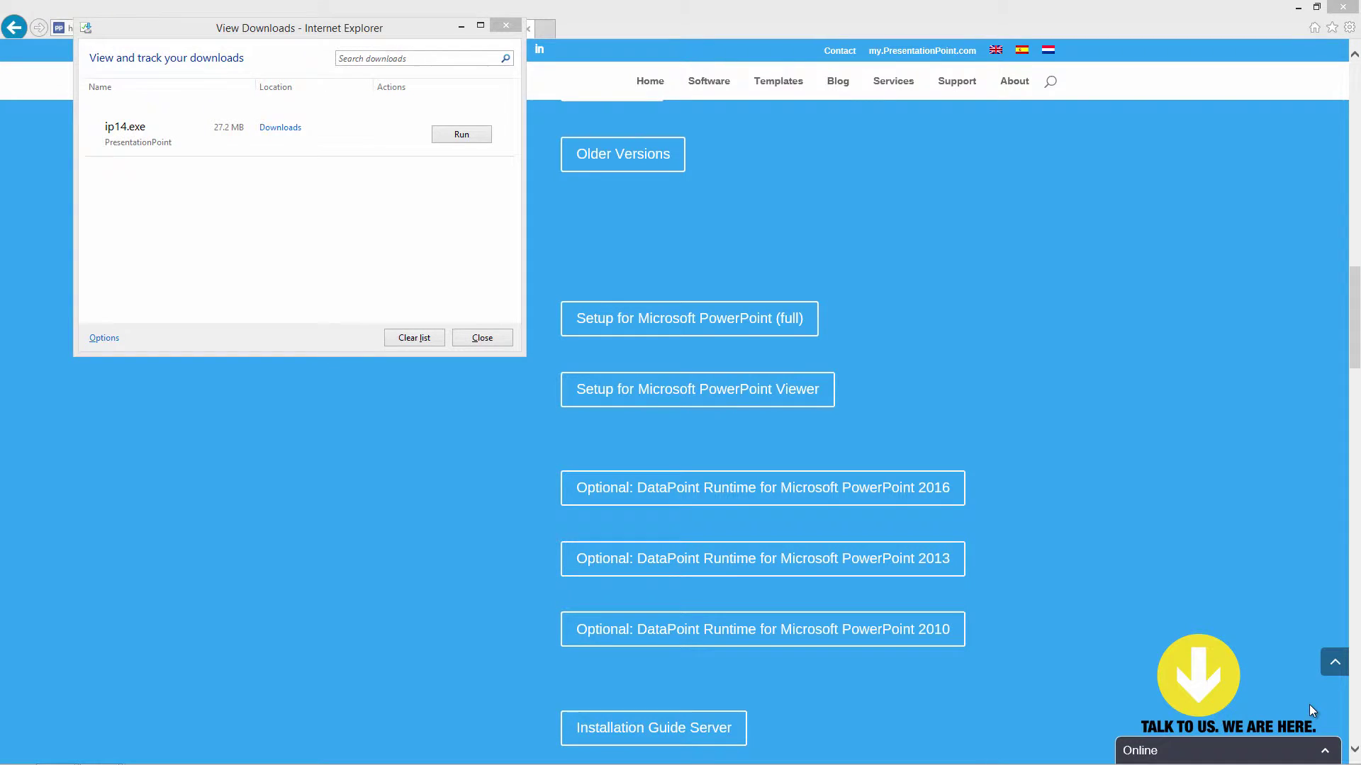
Run the downloaded ip14.exe installer and agree to the iPoint license terms
left_click(451, 136)
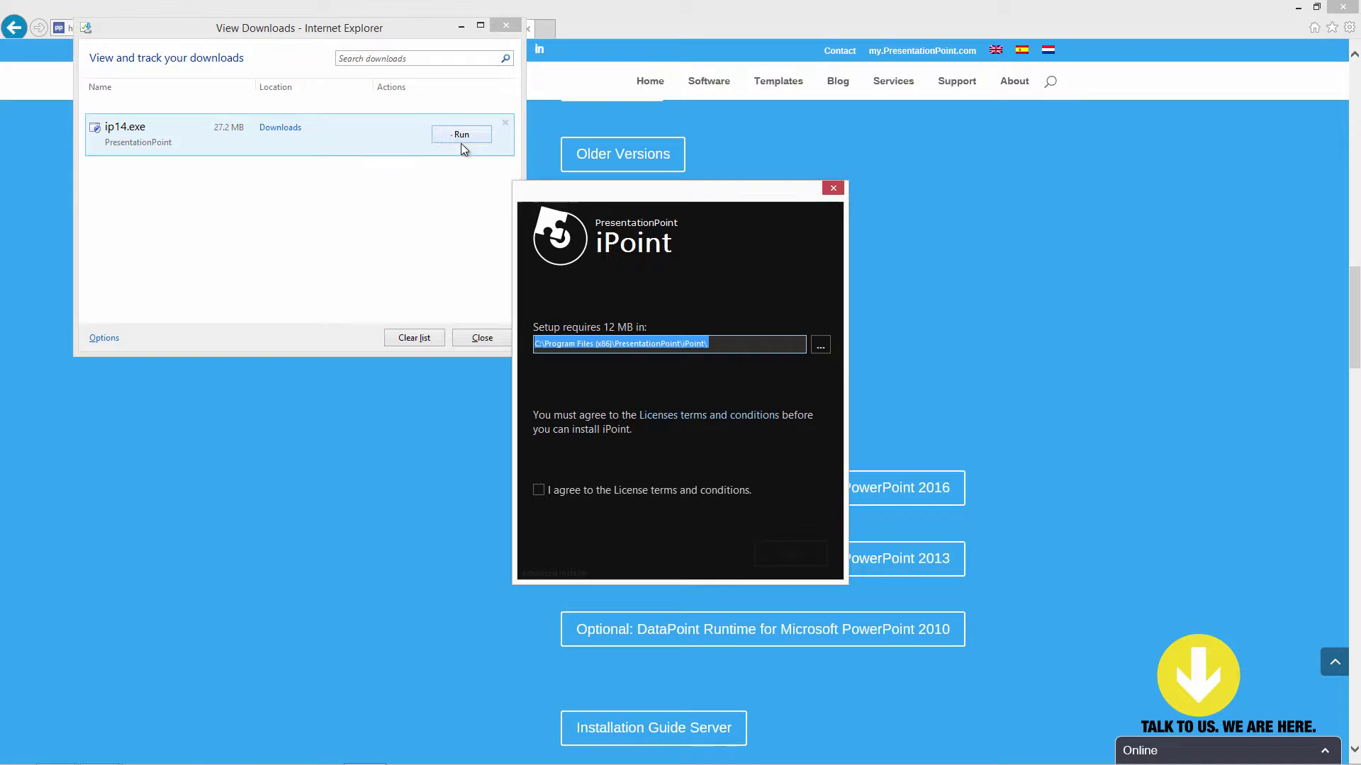
left_click(538, 491)
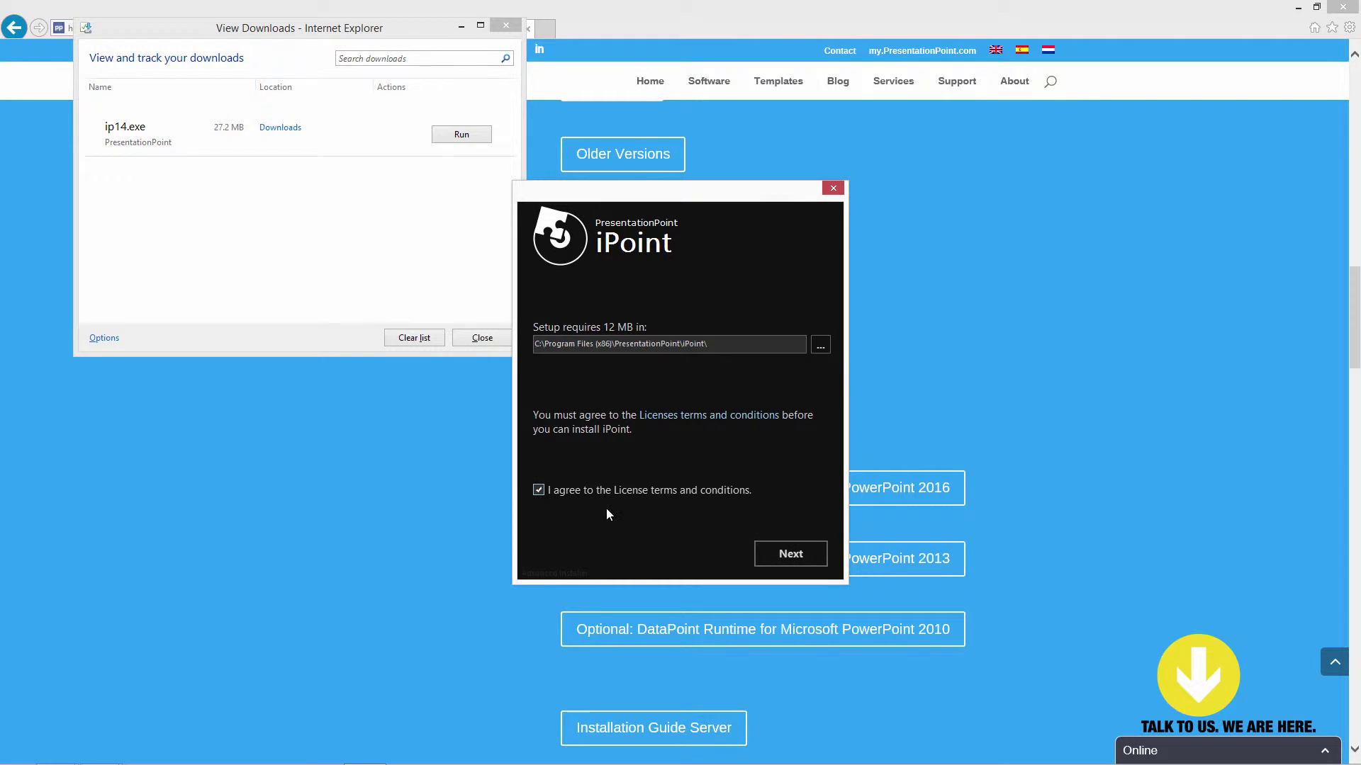
Select Server and Scheduler alongside Player on the Features page and start installing
left_click(791, 554)
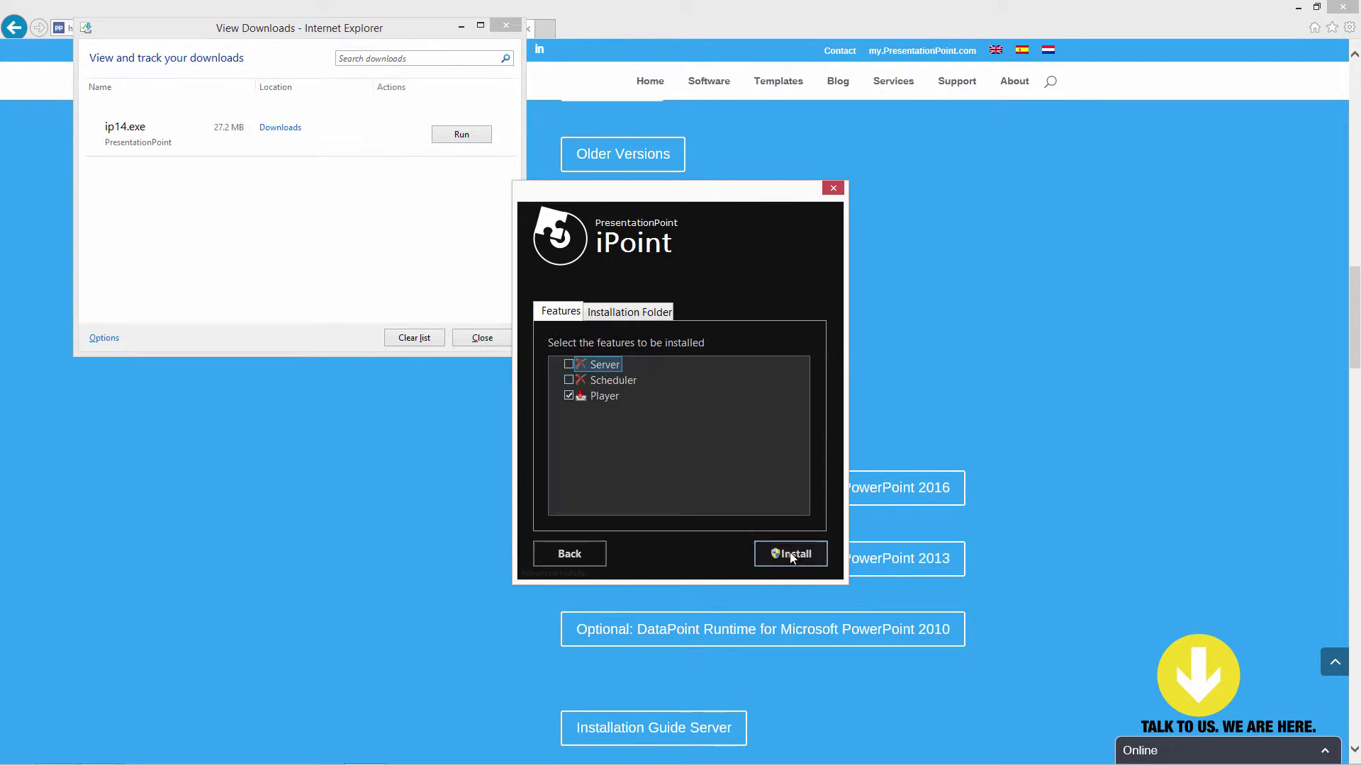
left_click(569, 364)
left_click(568, 380)
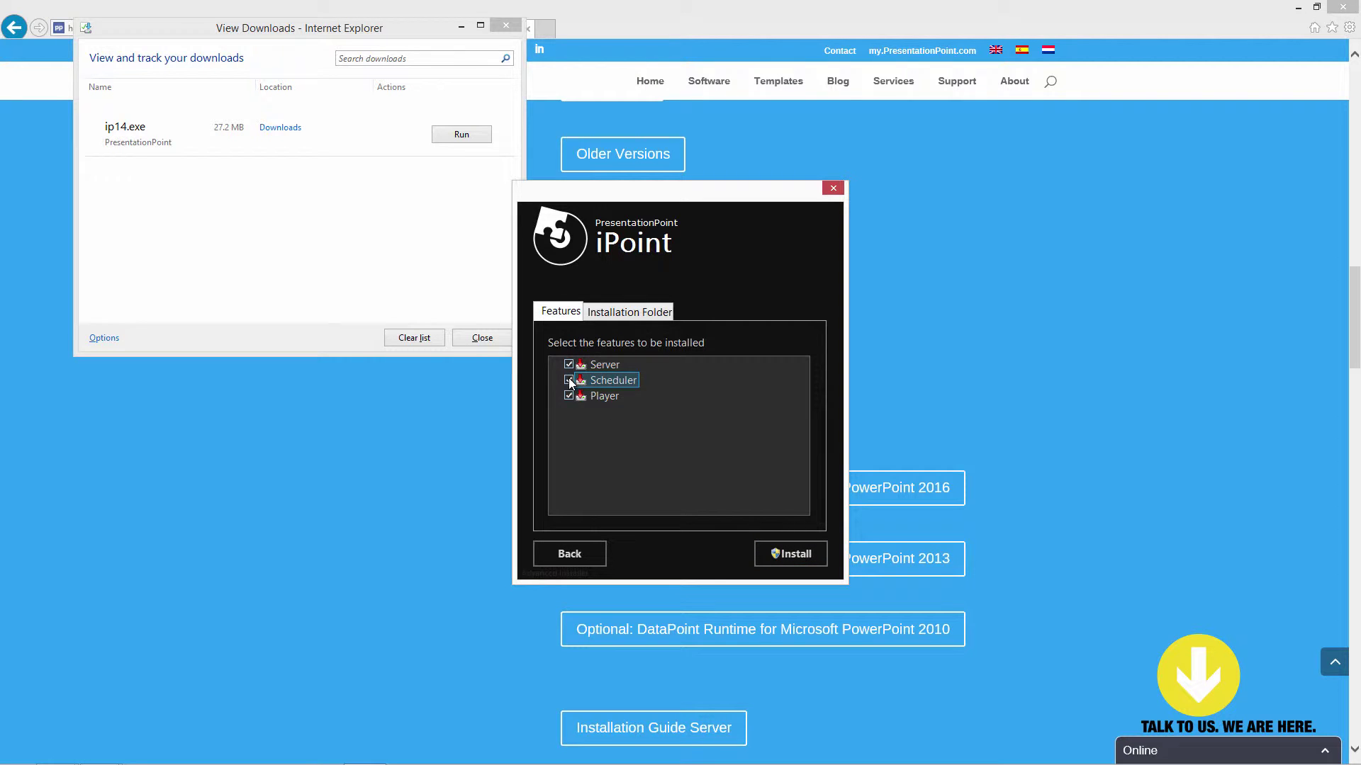
left_click(783, 554)
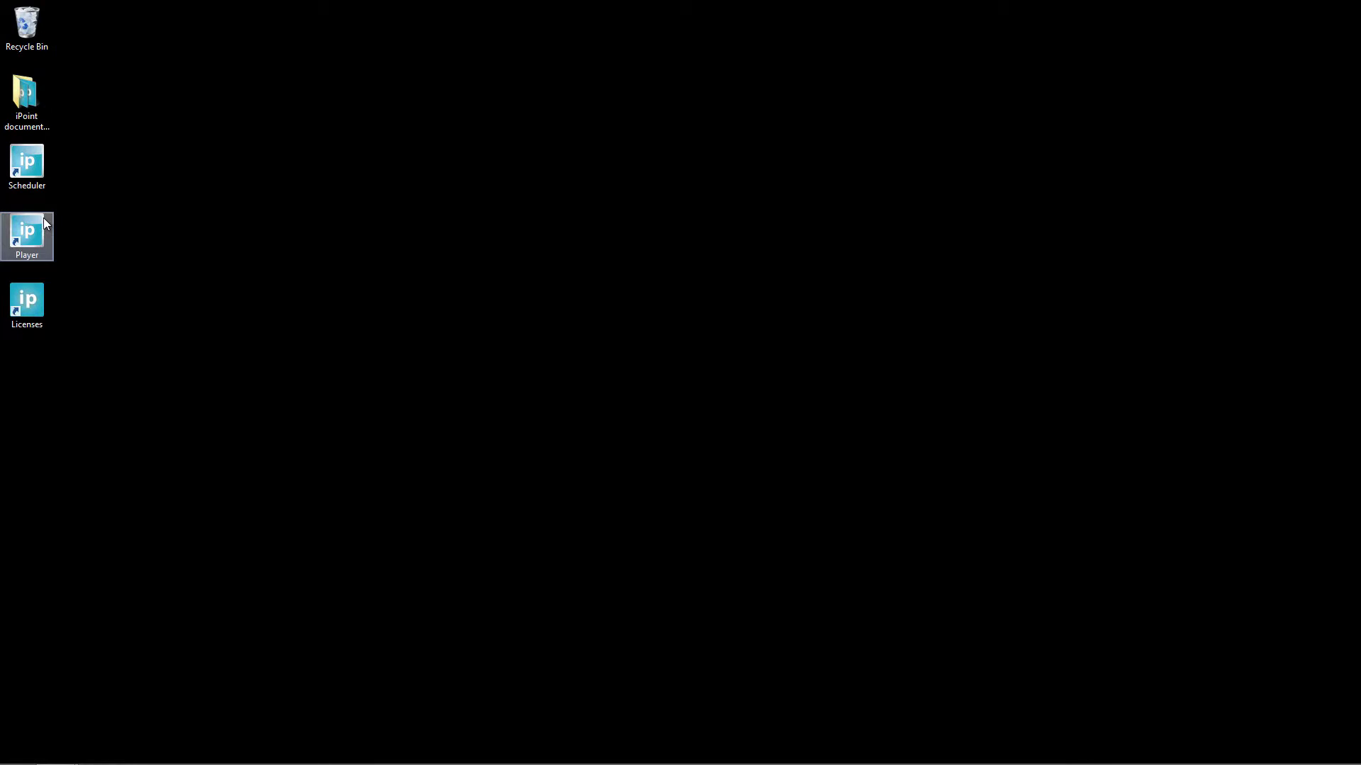
Launch iPoint Player, set its server to localhost, test the connection and save
right_click(44, 220)
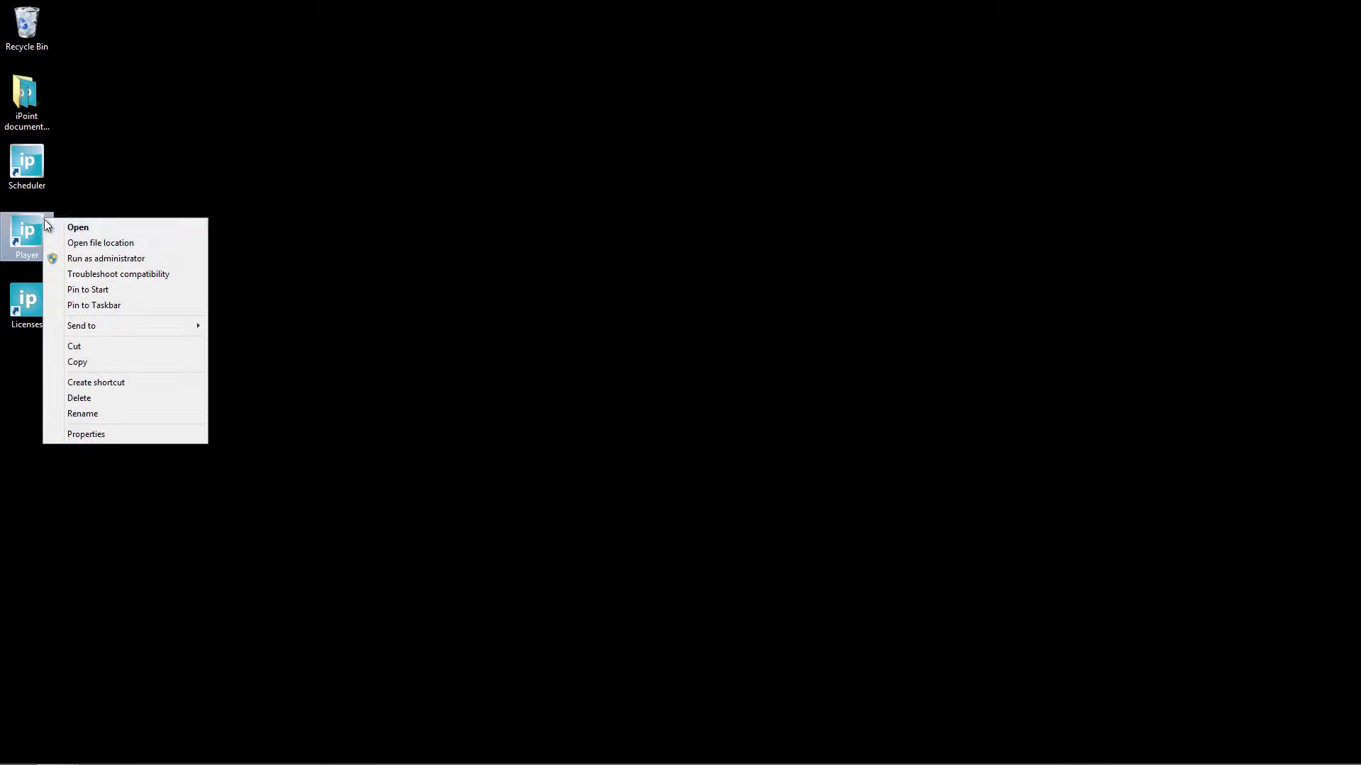
left_click(74, 226)
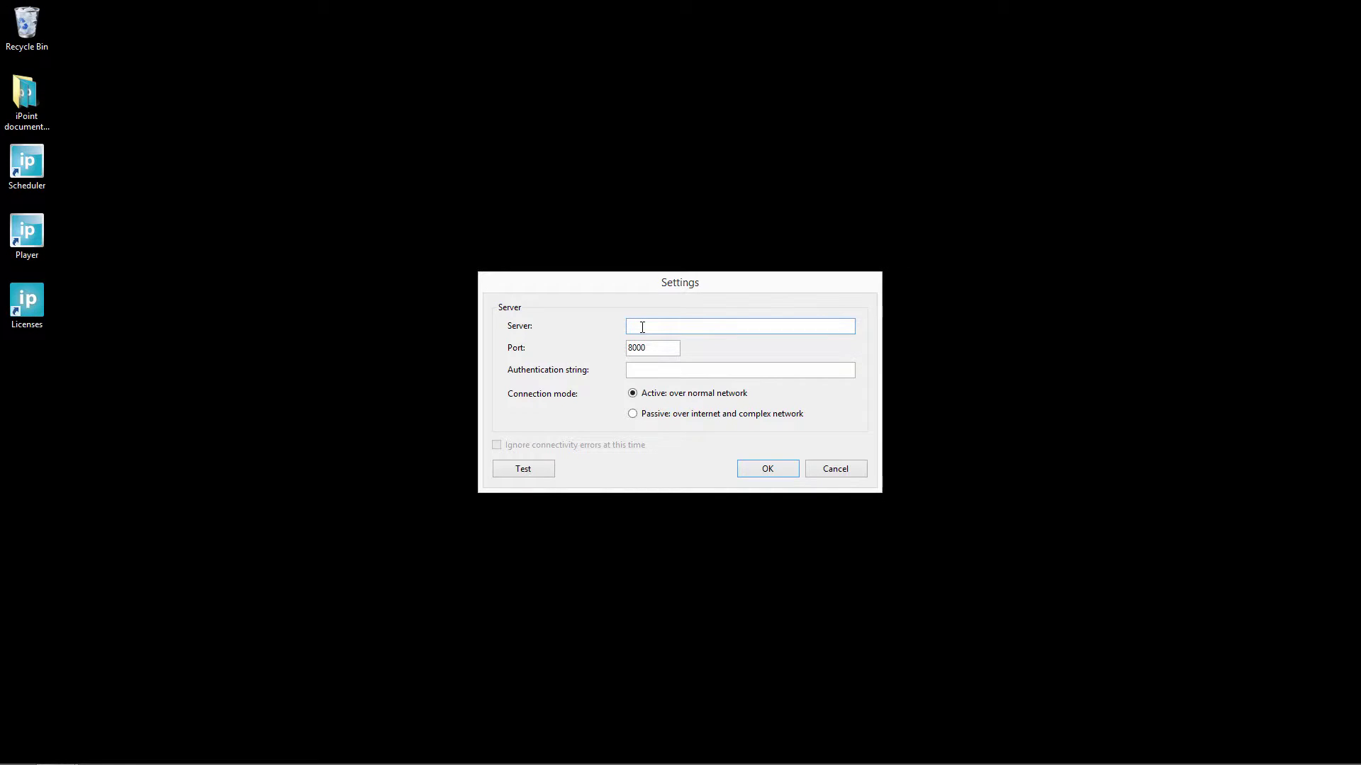
type("localhost")
left_click(525, 474)
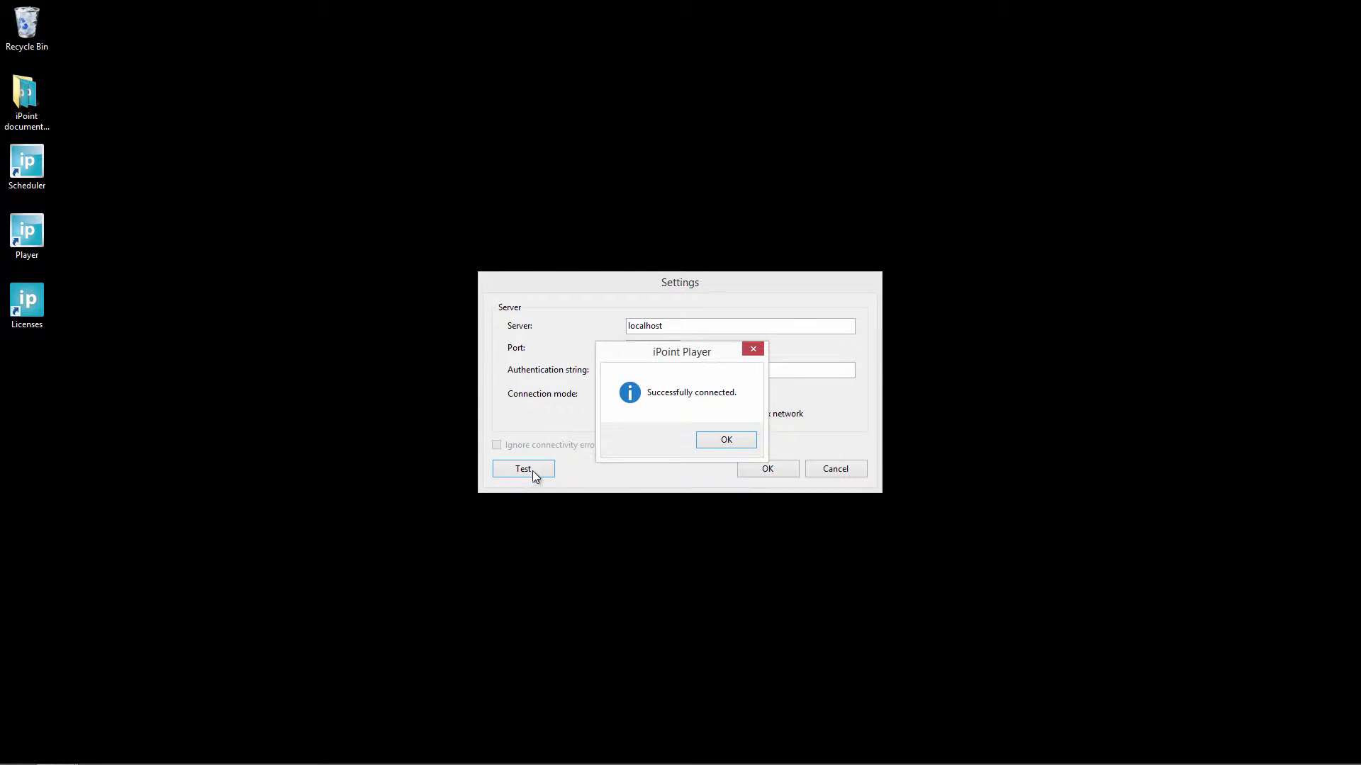
left_click(724, 440)
left_click(758, 468)
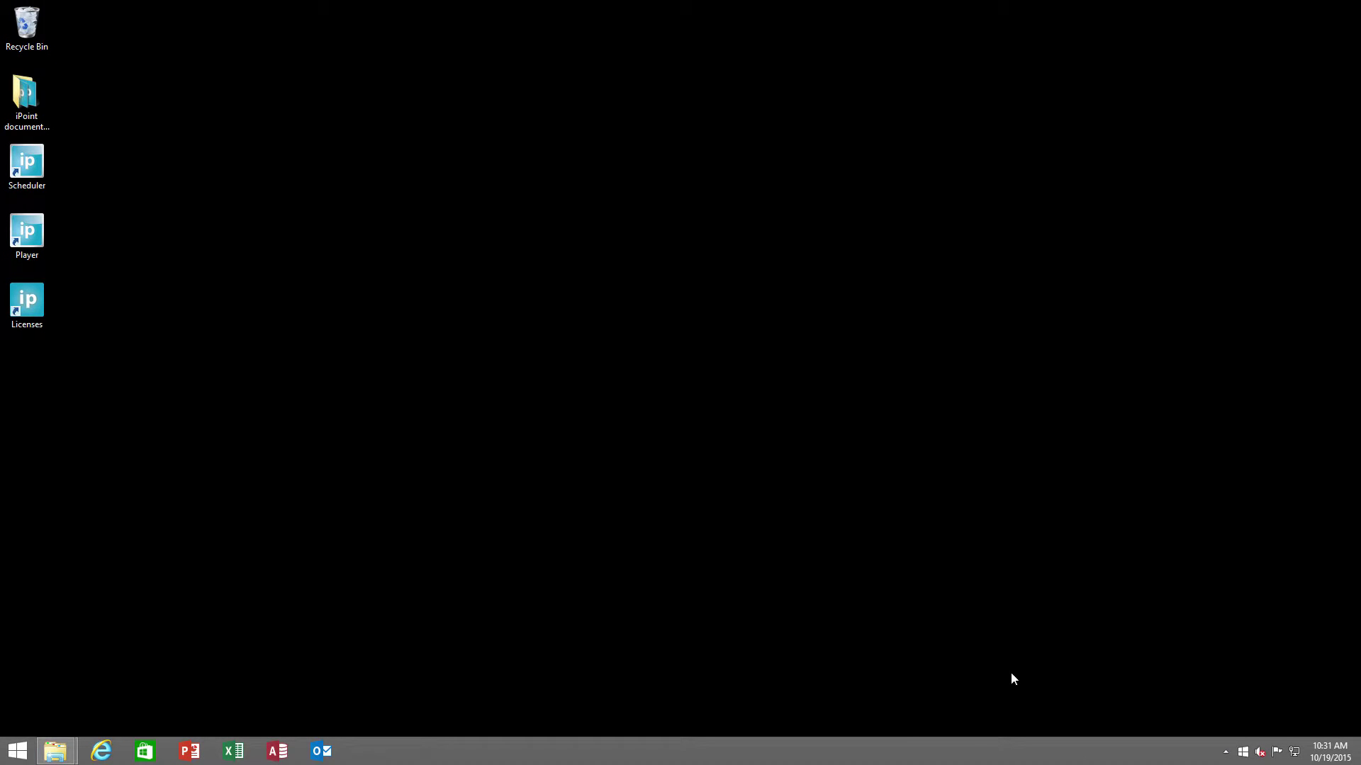
Exit the running iPoint Player from its system tray icon
left_click(1226, 752)
right_click(1250, 681)
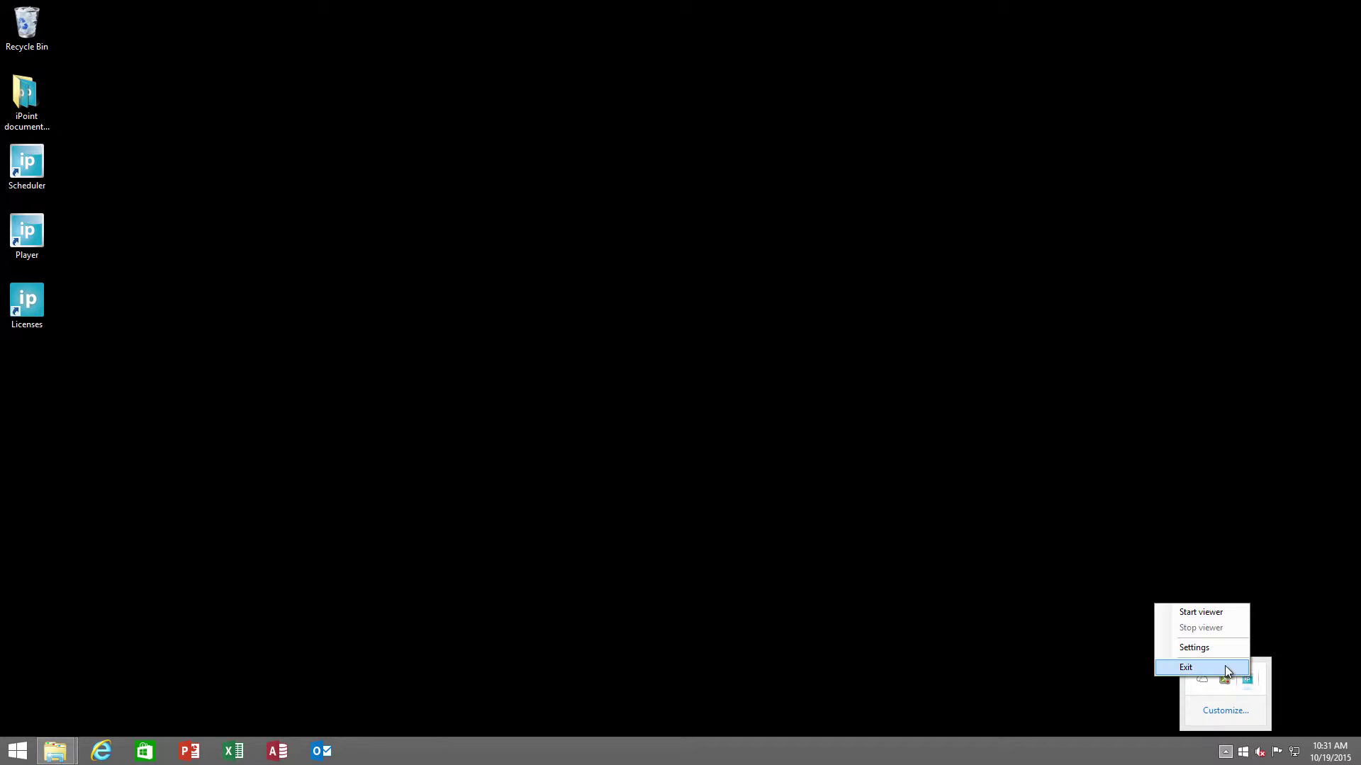
left_click(1224, 665)
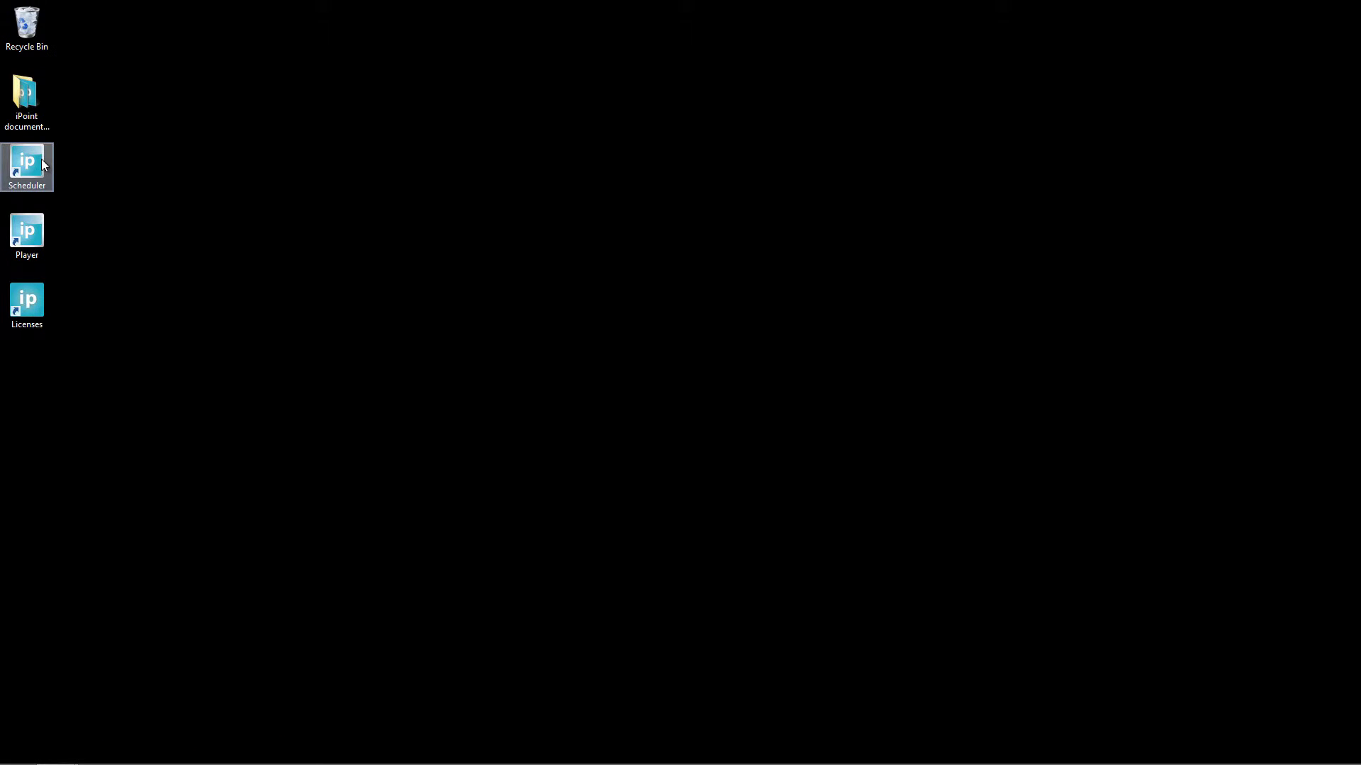
Launch iPoint Scheduler and connect it to server localhost after a successful test
right_click(40, 162)
left_click(61, 167)
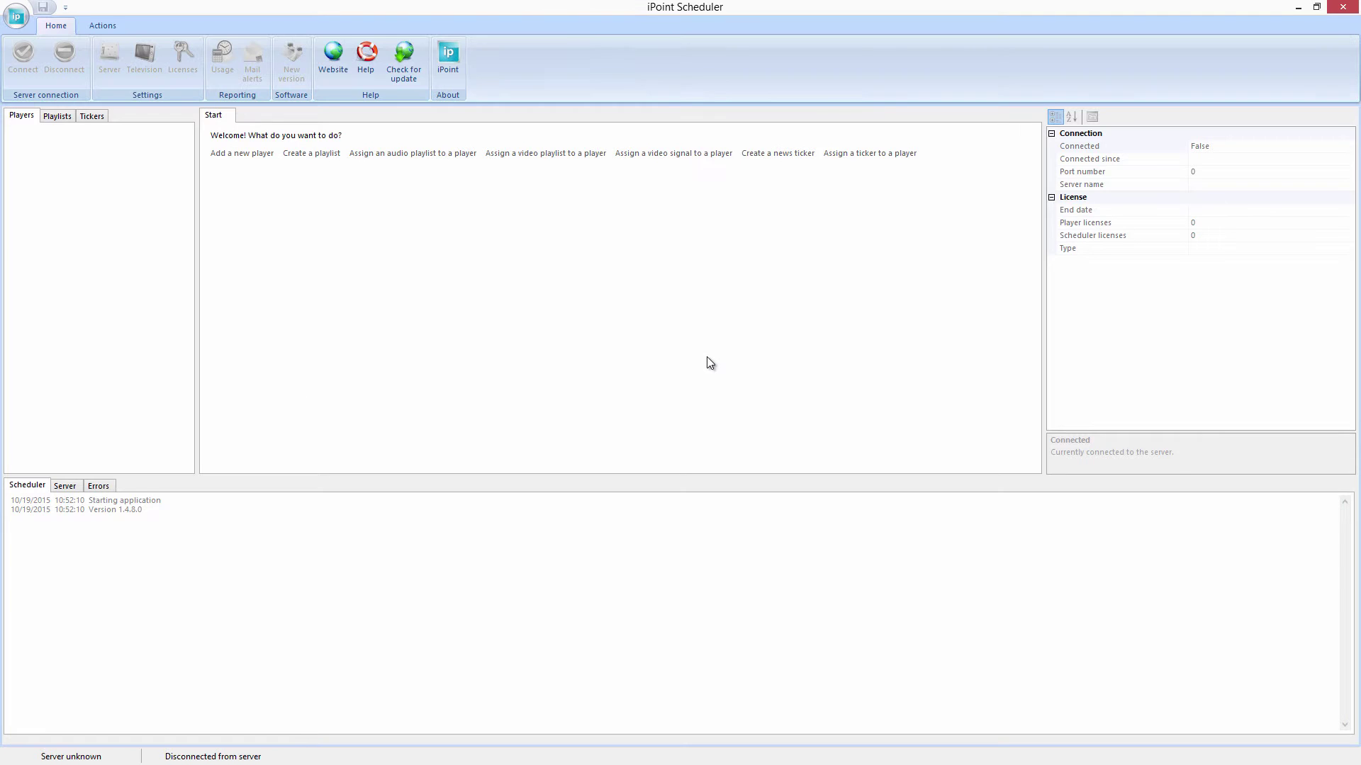
type("loca")
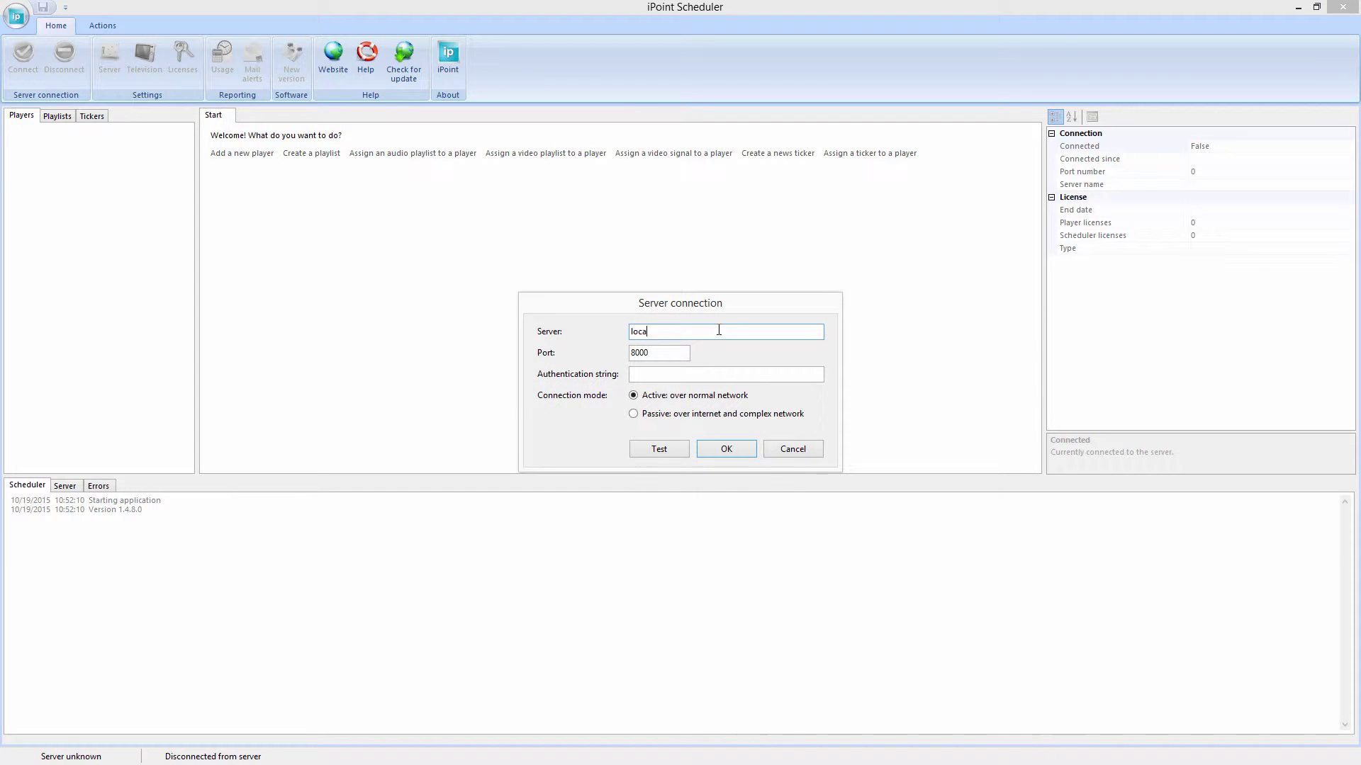
type("lhost")
left_click(674, 449)
left_click(715, 443)
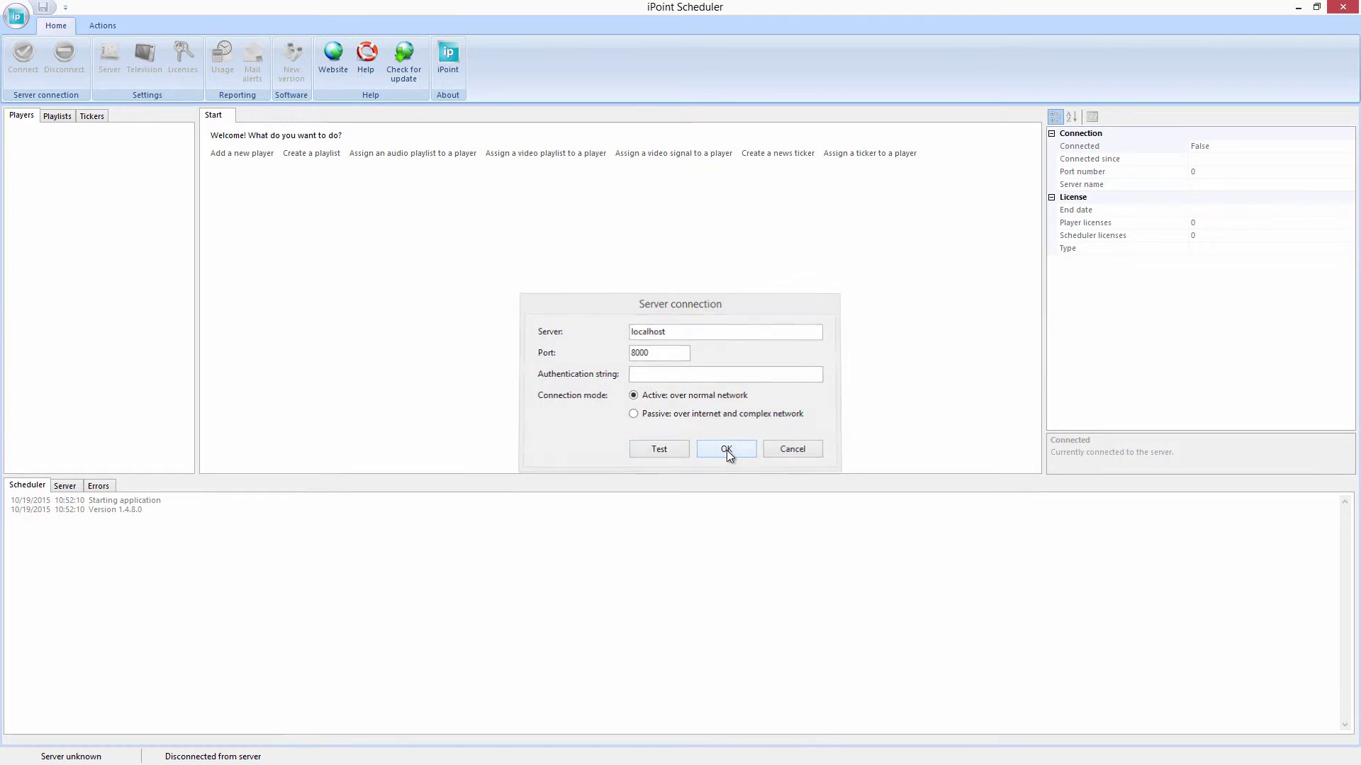
left_click(726, 450)
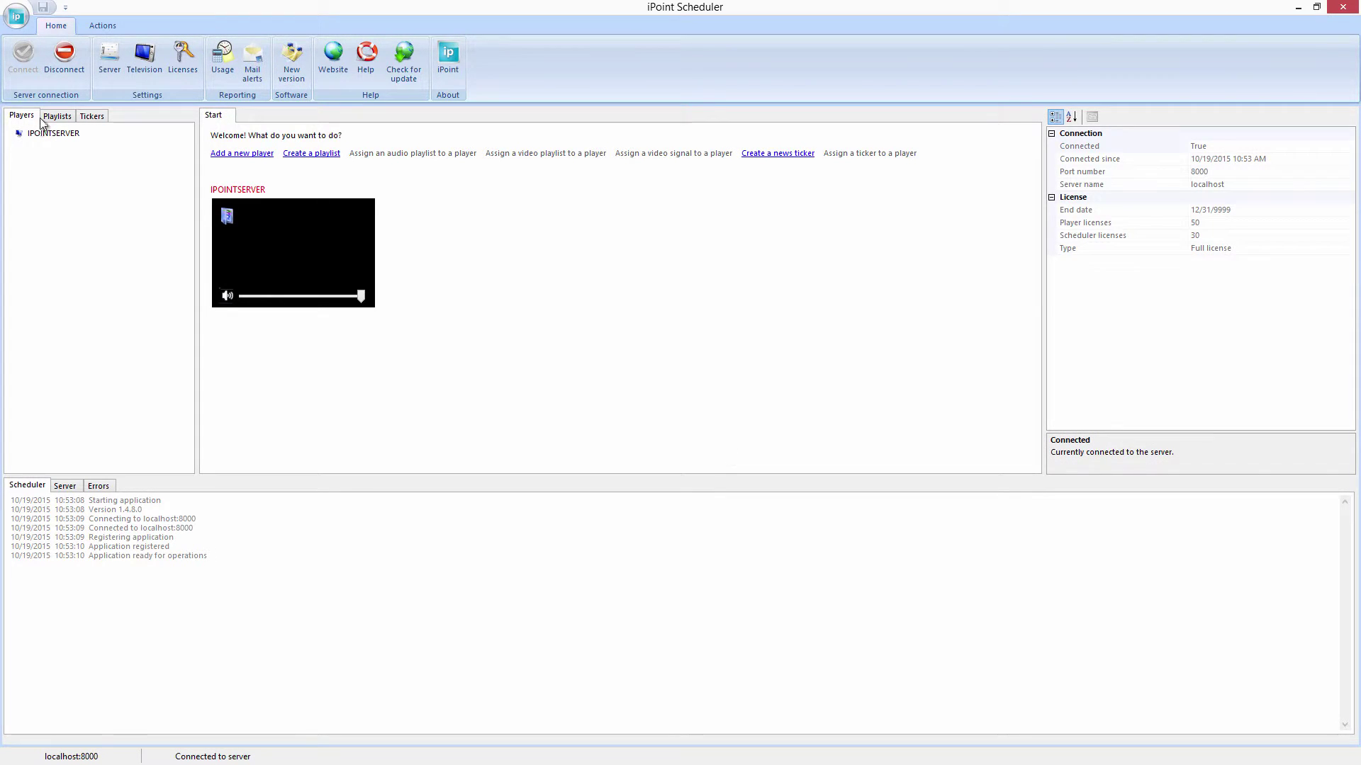
Create a new video playlist named 'advertising' under Video playlists
left_click(57, 116)
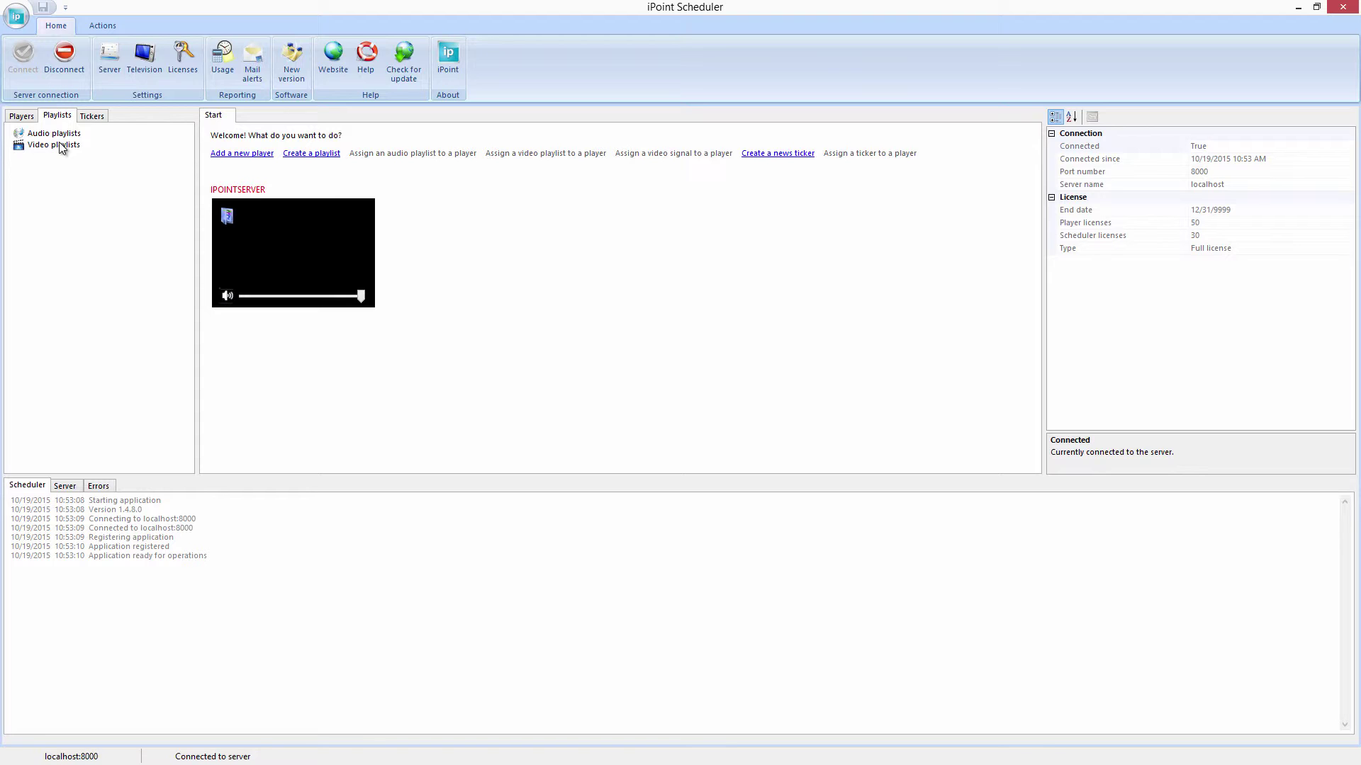
right_click(61, 144)
left_click(72, 151)
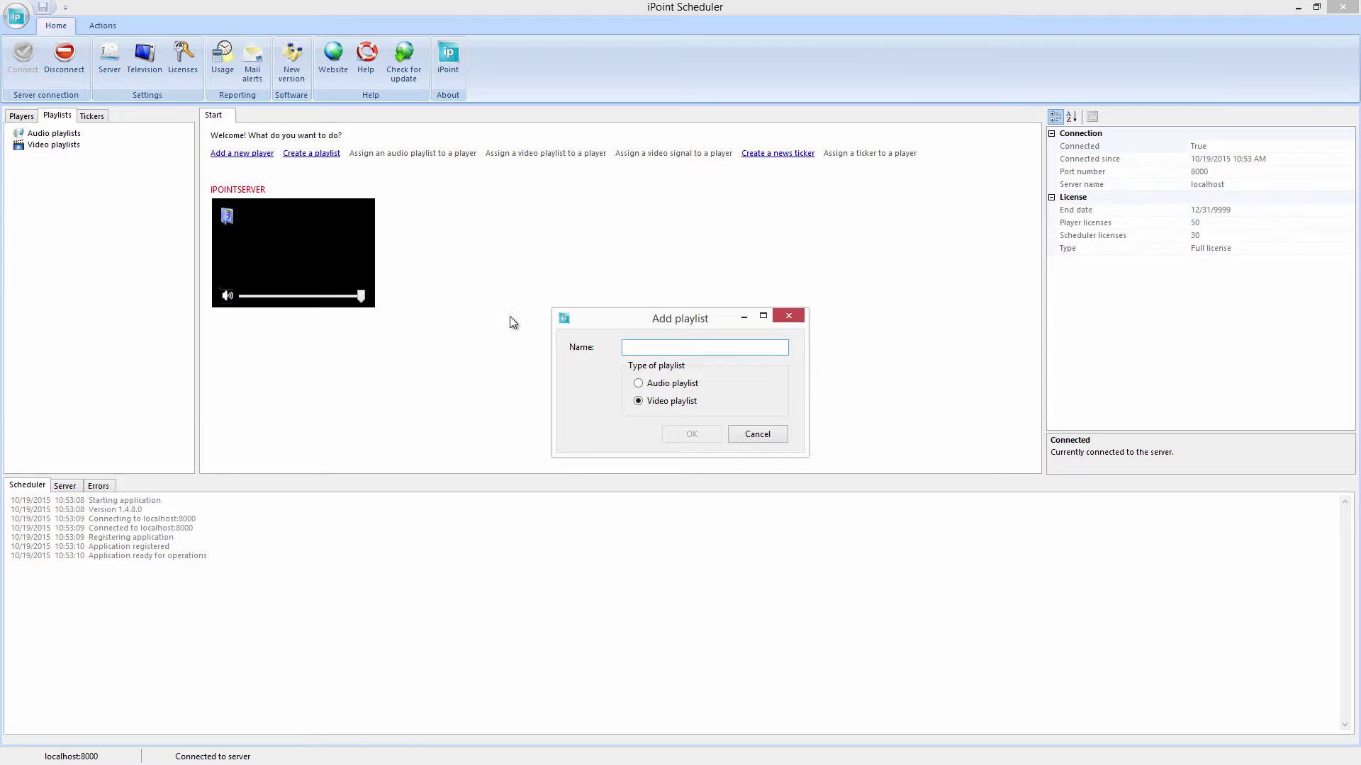
type("advertising")
key("Return")
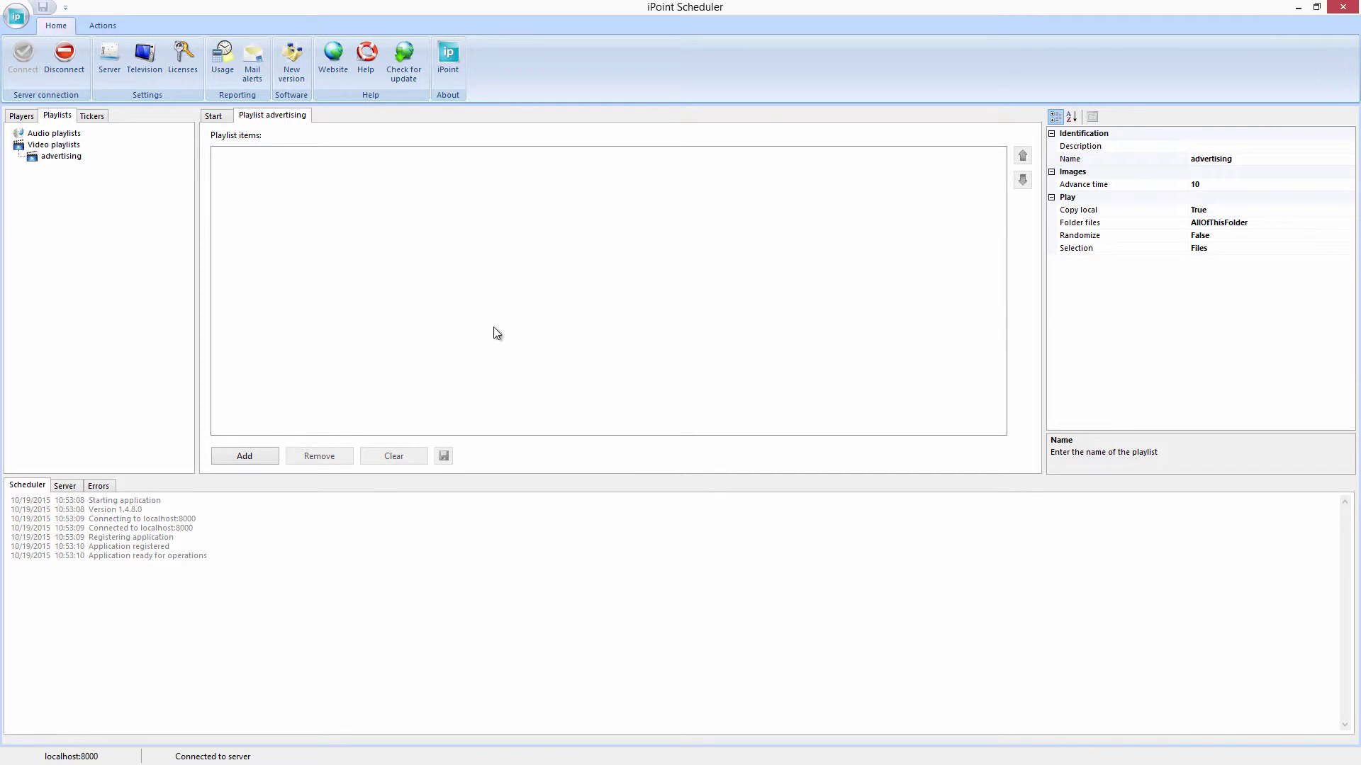
Add Coca-Cola.jpg, heinz-ketchup-2.jpg, McDonalds-2.jpg and Slide5.PNG to the advertising playlist
left_click(256, 457)
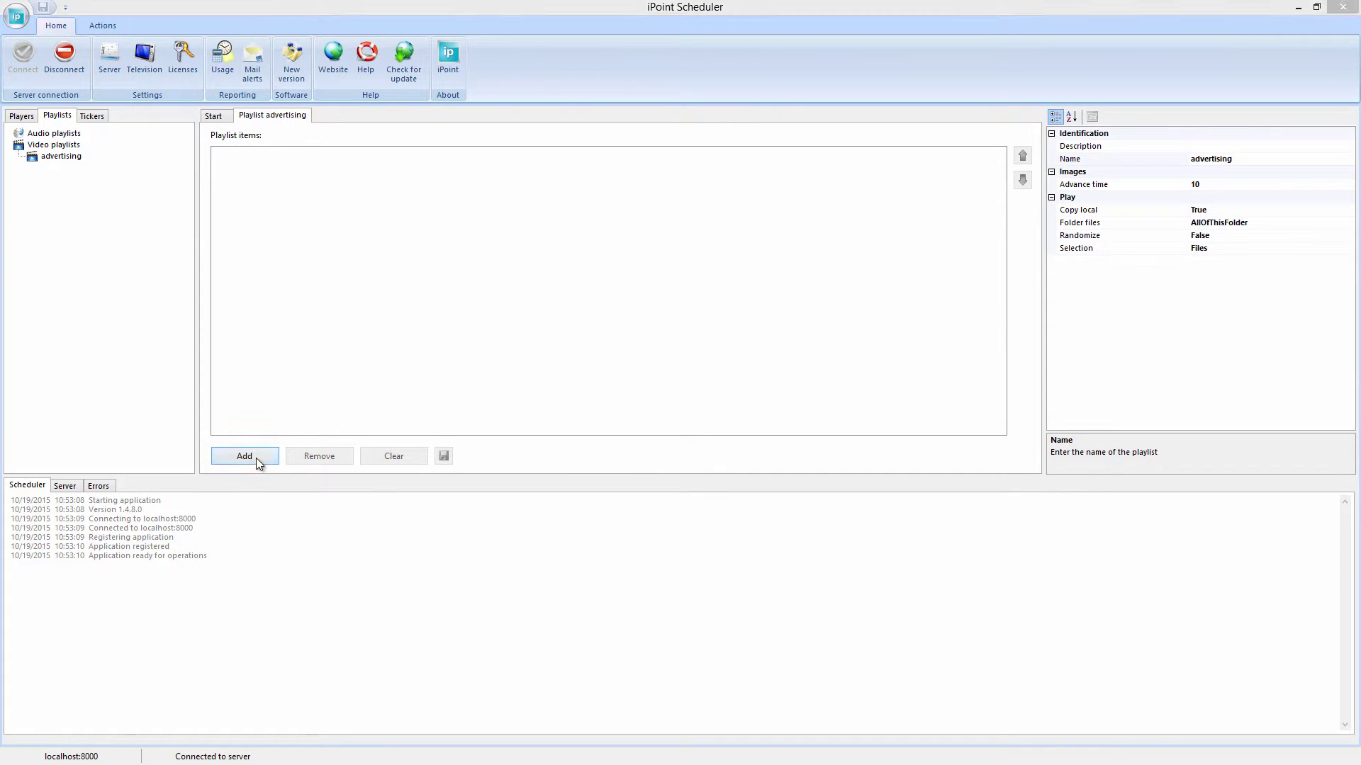
left_click(245, 150)
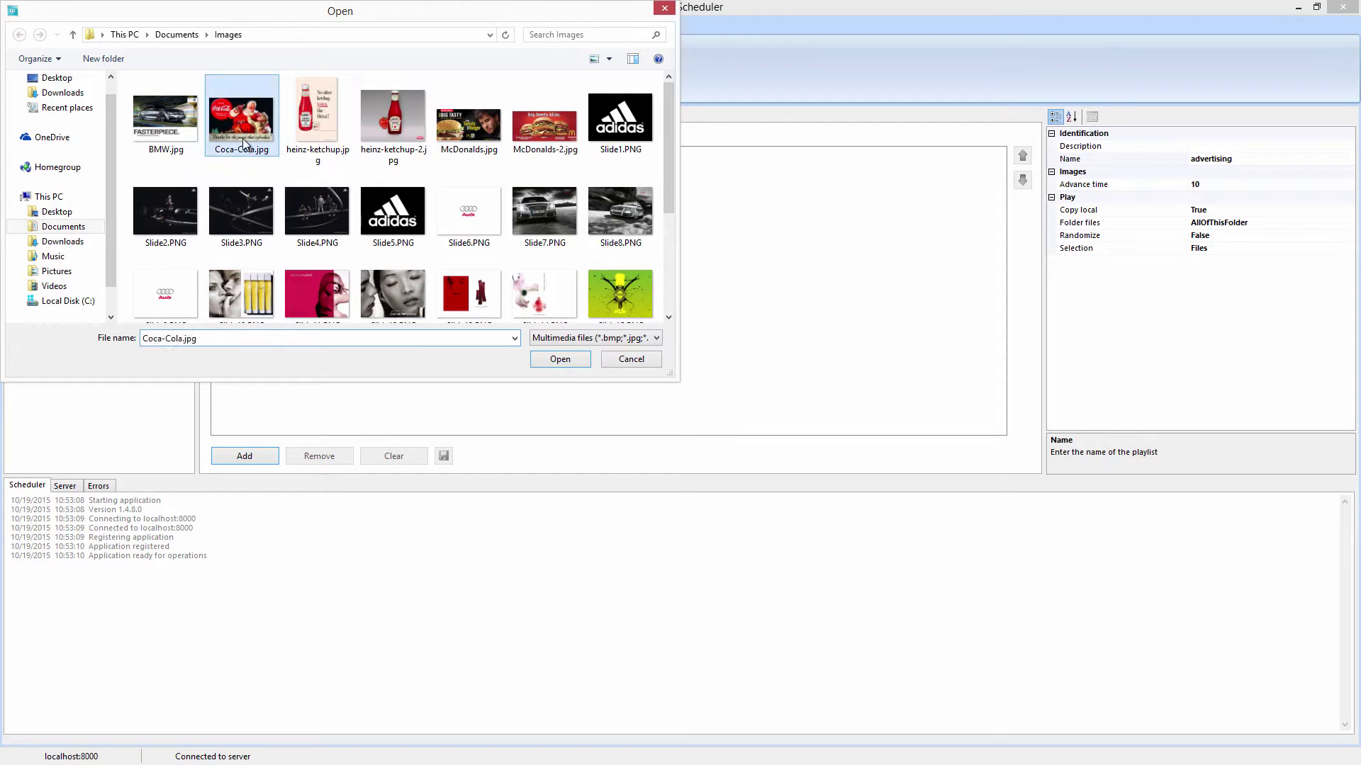
left_click(394, 135, "ctrl")
left_click(542, 131, "ctrl")
left_click(393, 213, "ctrl")
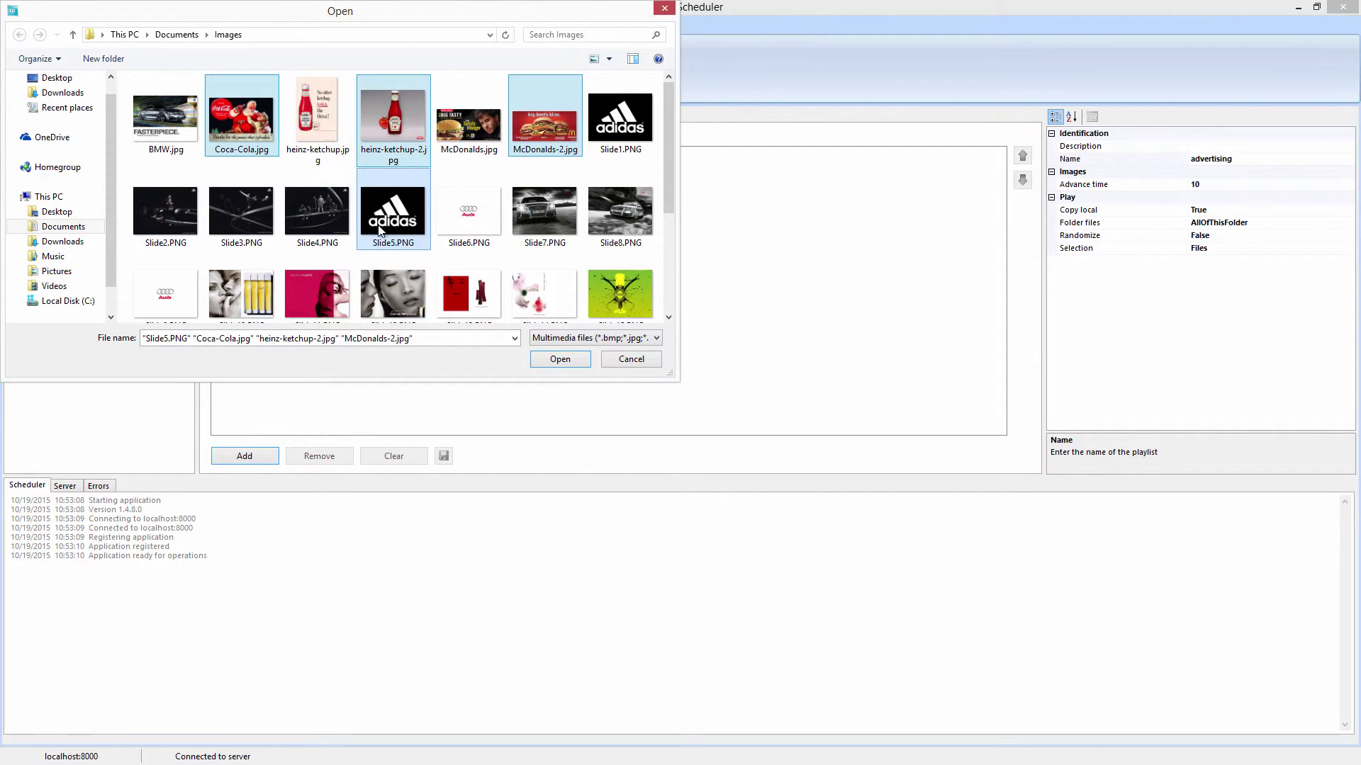
left_click(537, 360)
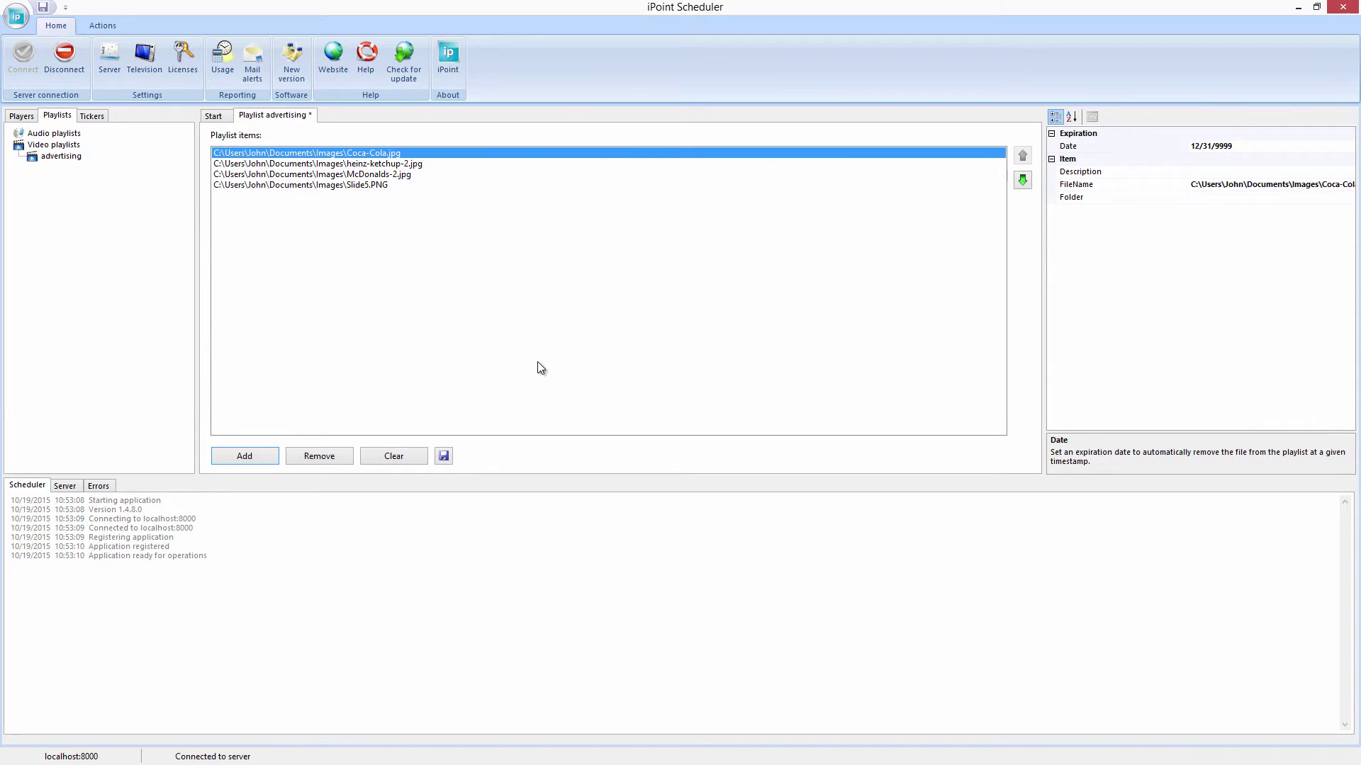
Set the playlist's advance time to 3 seconds and Randomize to True, then save
left_click(1026, 304)
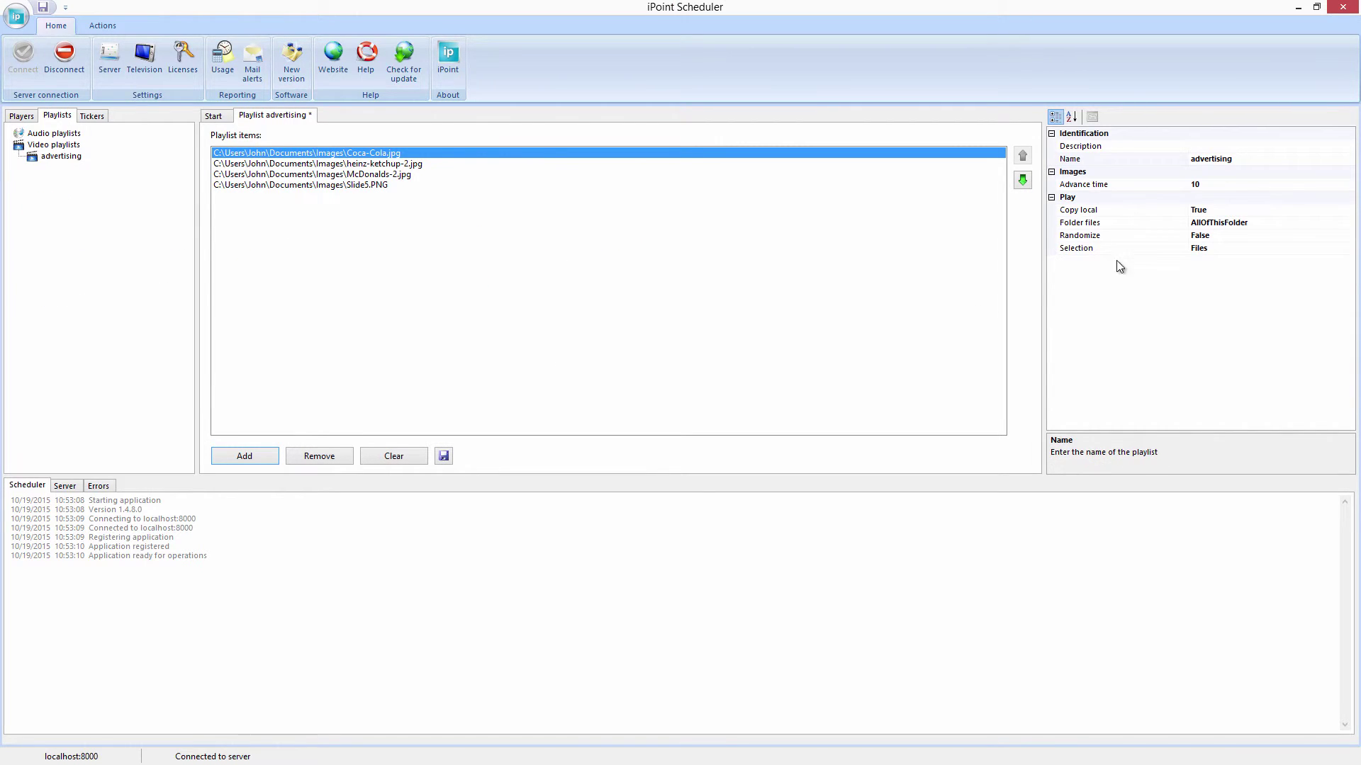
left_click(1214, 184)
type("3")
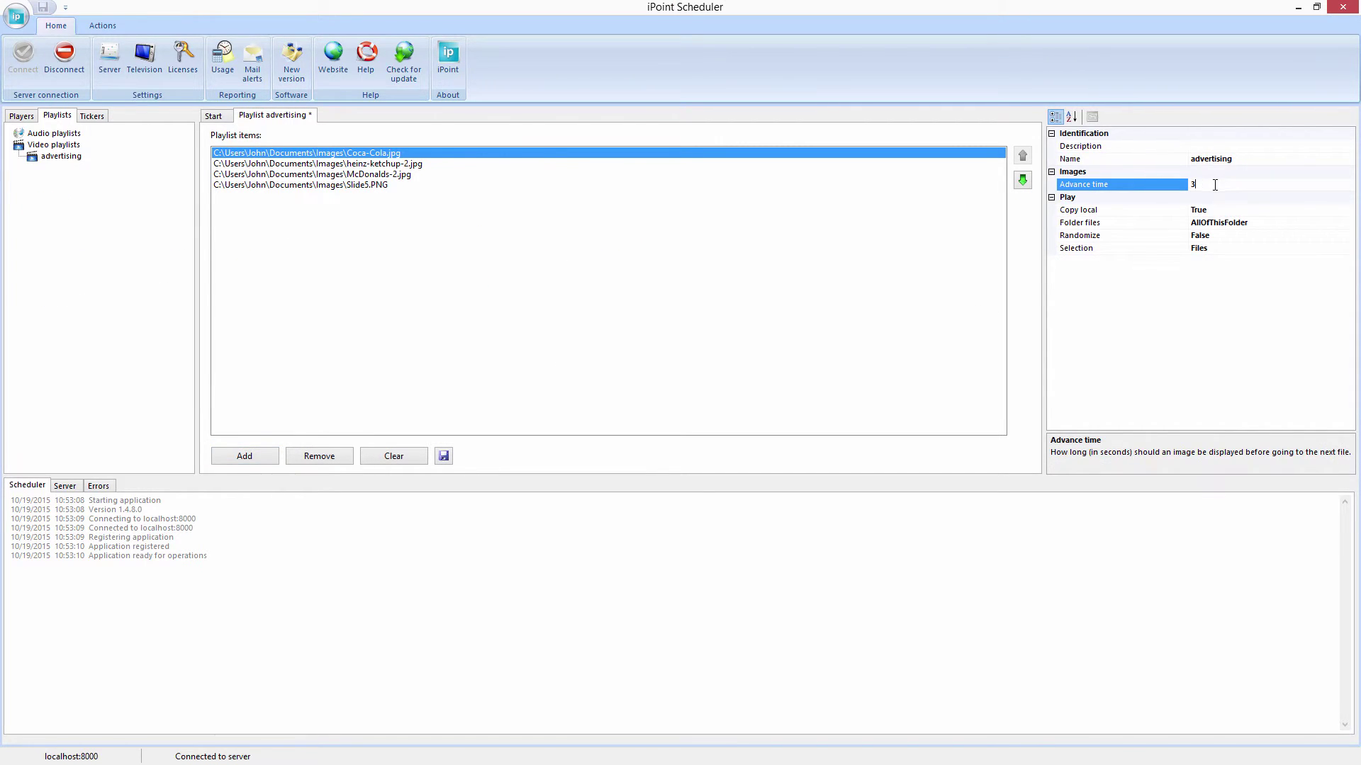
left_click(1220, 235)
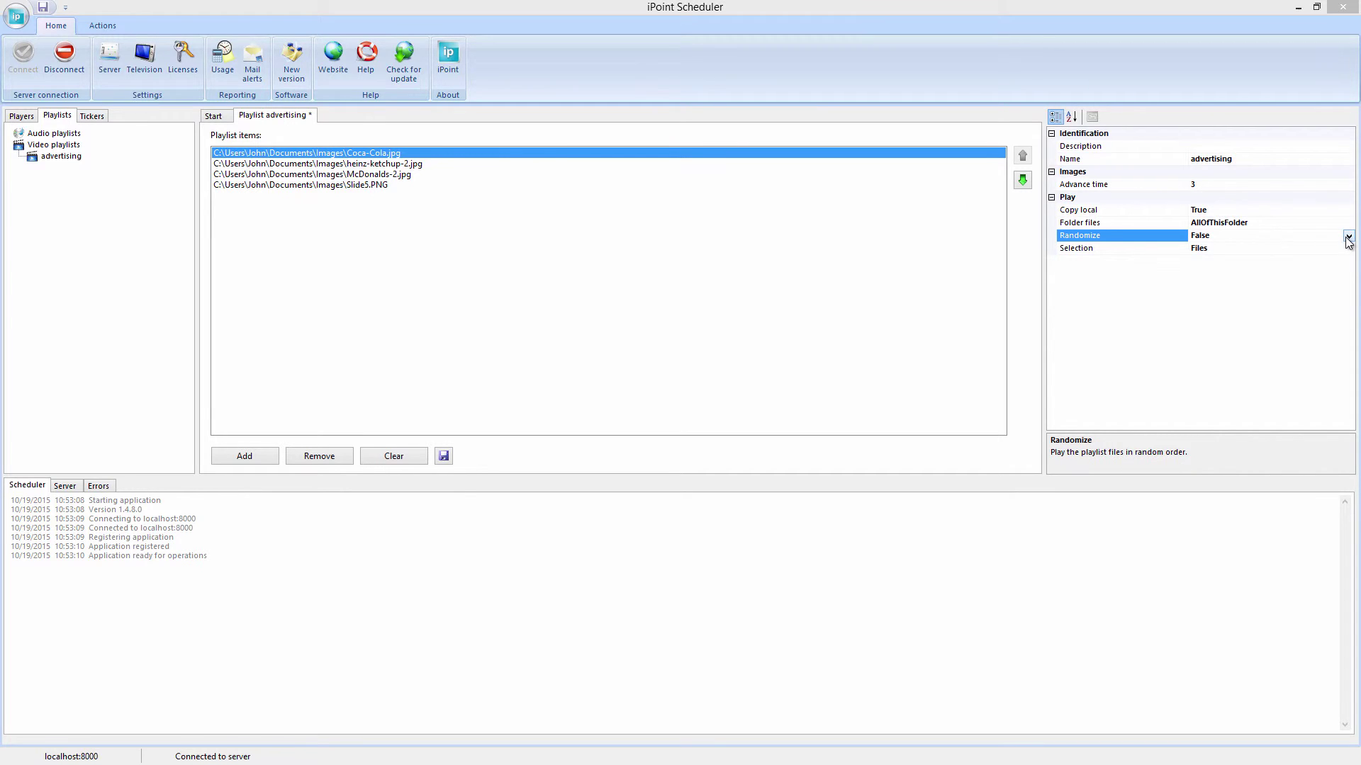
left_click(1348, 235)
left_click(1282, 248)
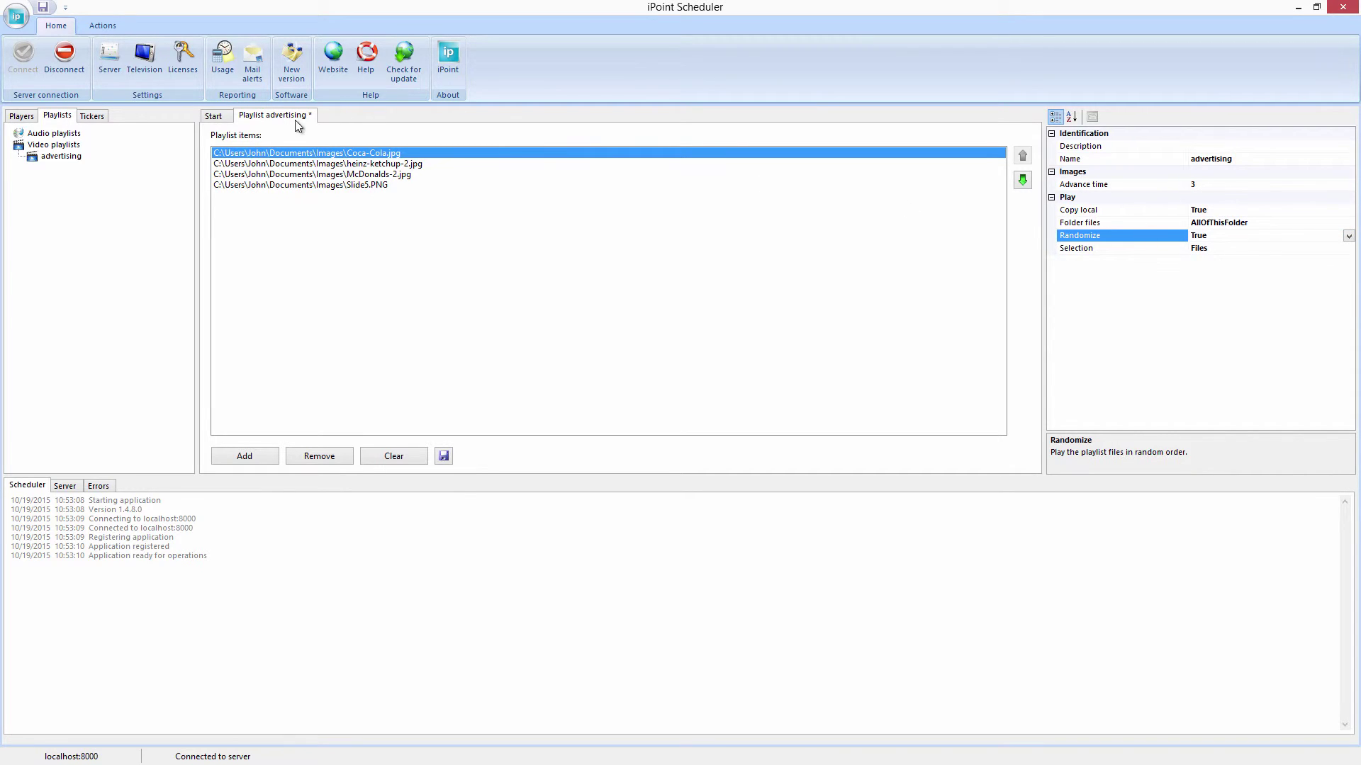
left_click(44, 9)
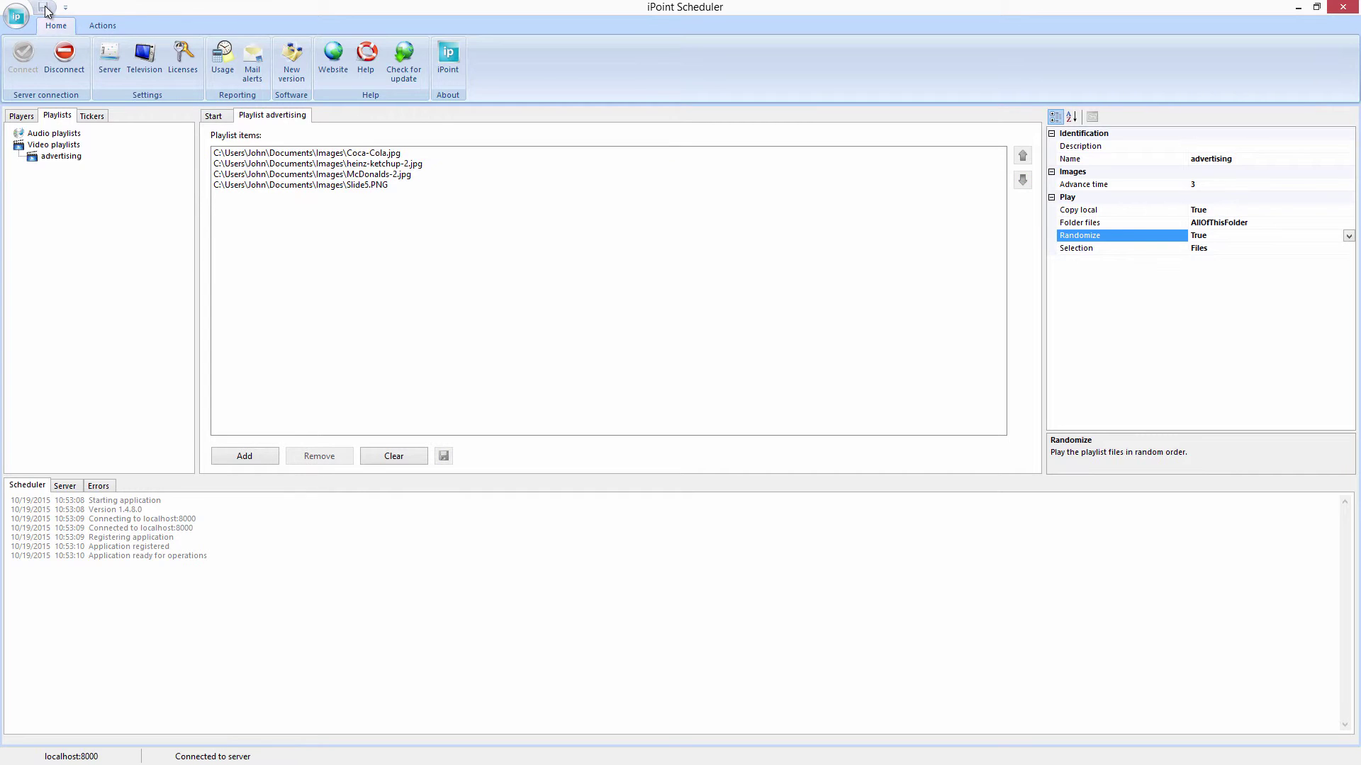
Open the IPOINTSERVER player's playlist schedule from the Players list
left_click(215, 118)
left_click(27, 117)
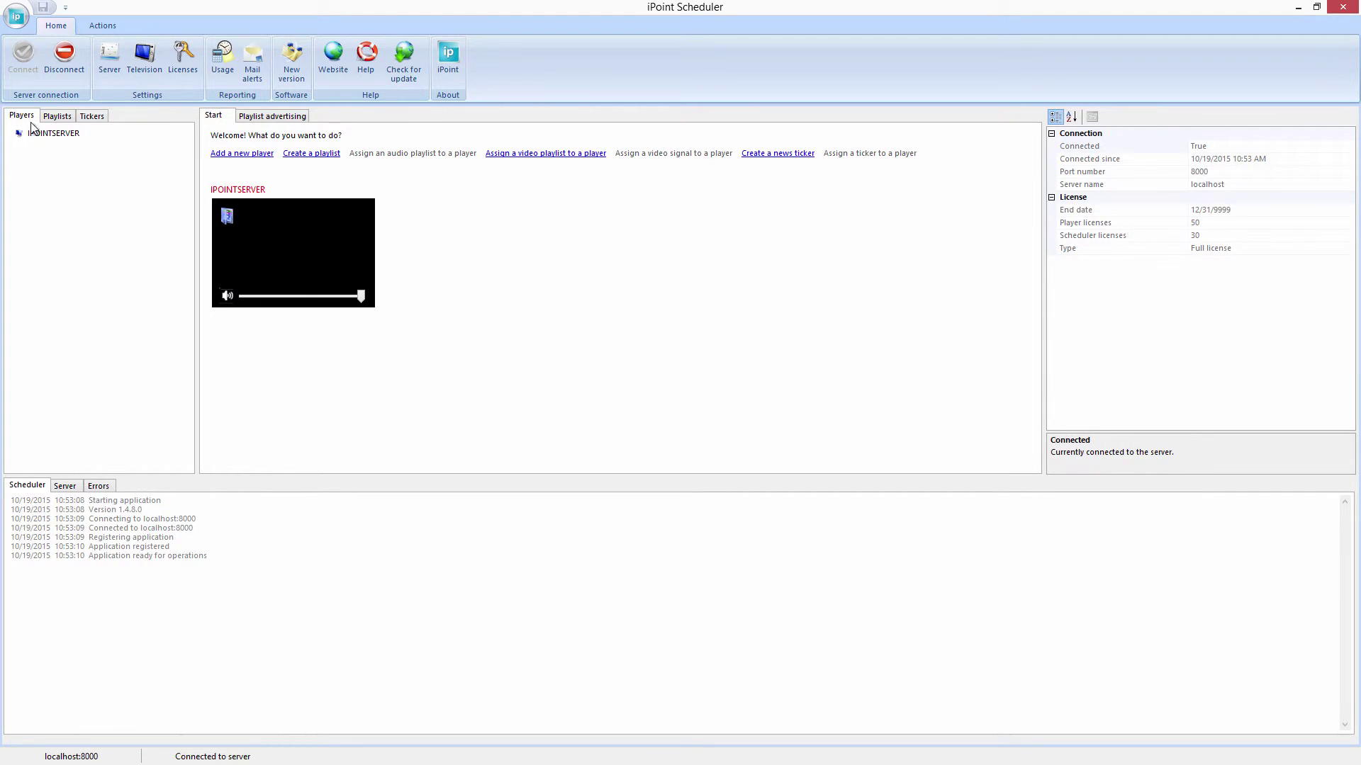
left_click(41, 135)
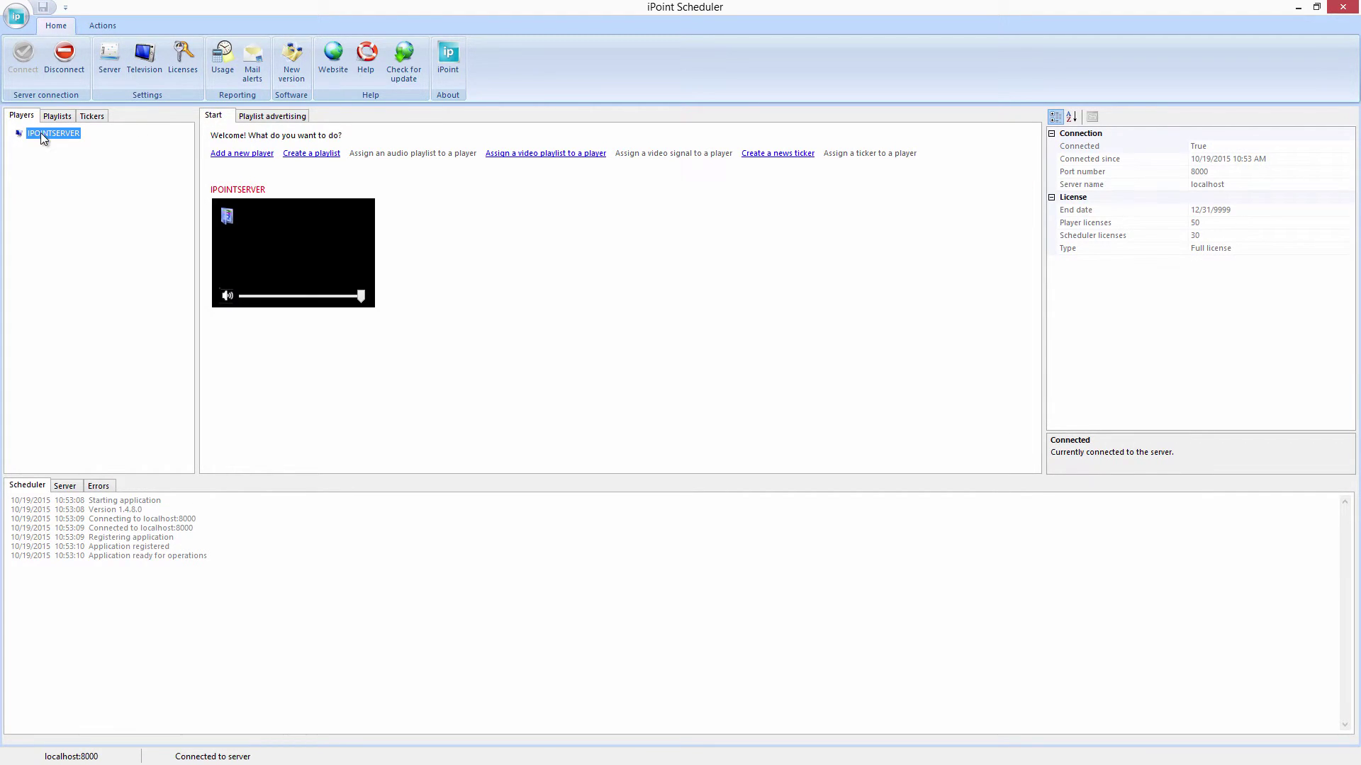
left_click(228, 218)
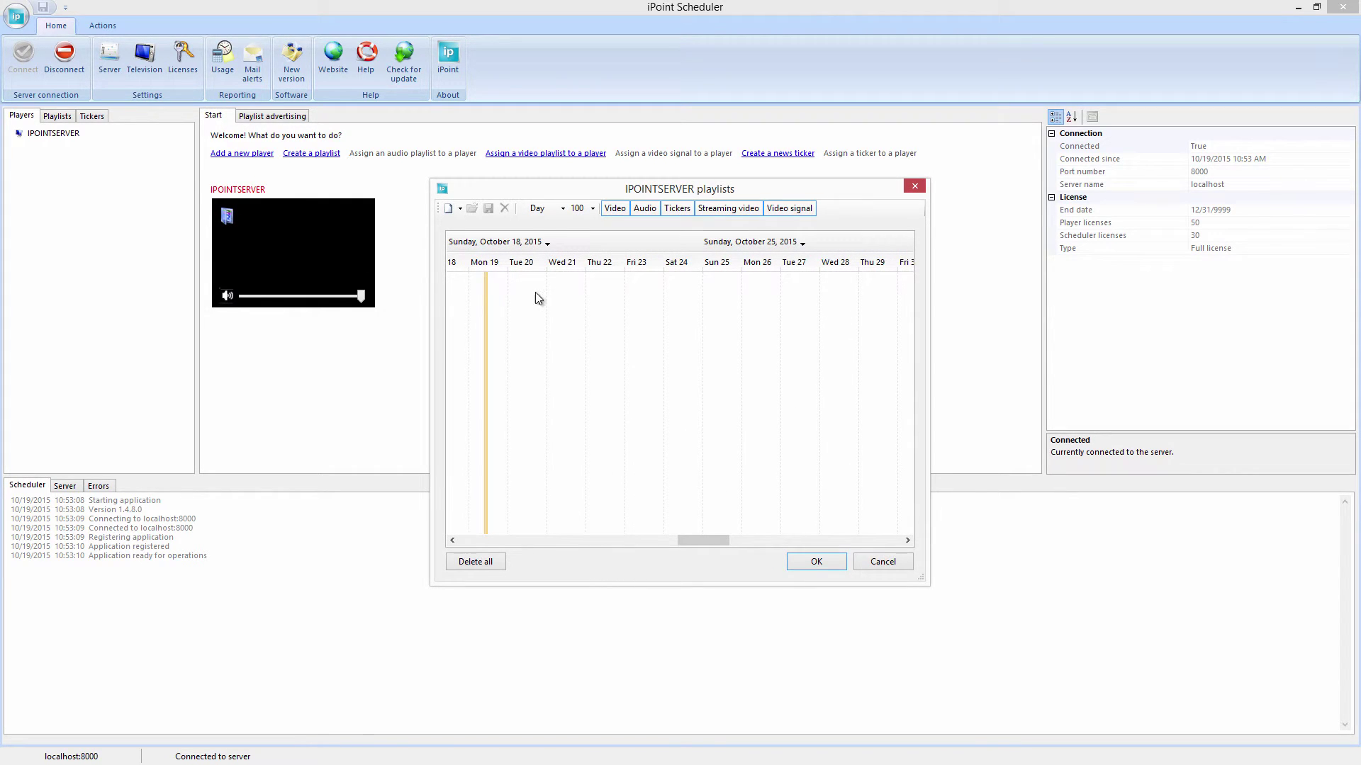
Schedule the advertising playlist for October 19–26 all day, then view IPOINTSERVER's activity log
right_click(546, 295)
left_click(581, 303)
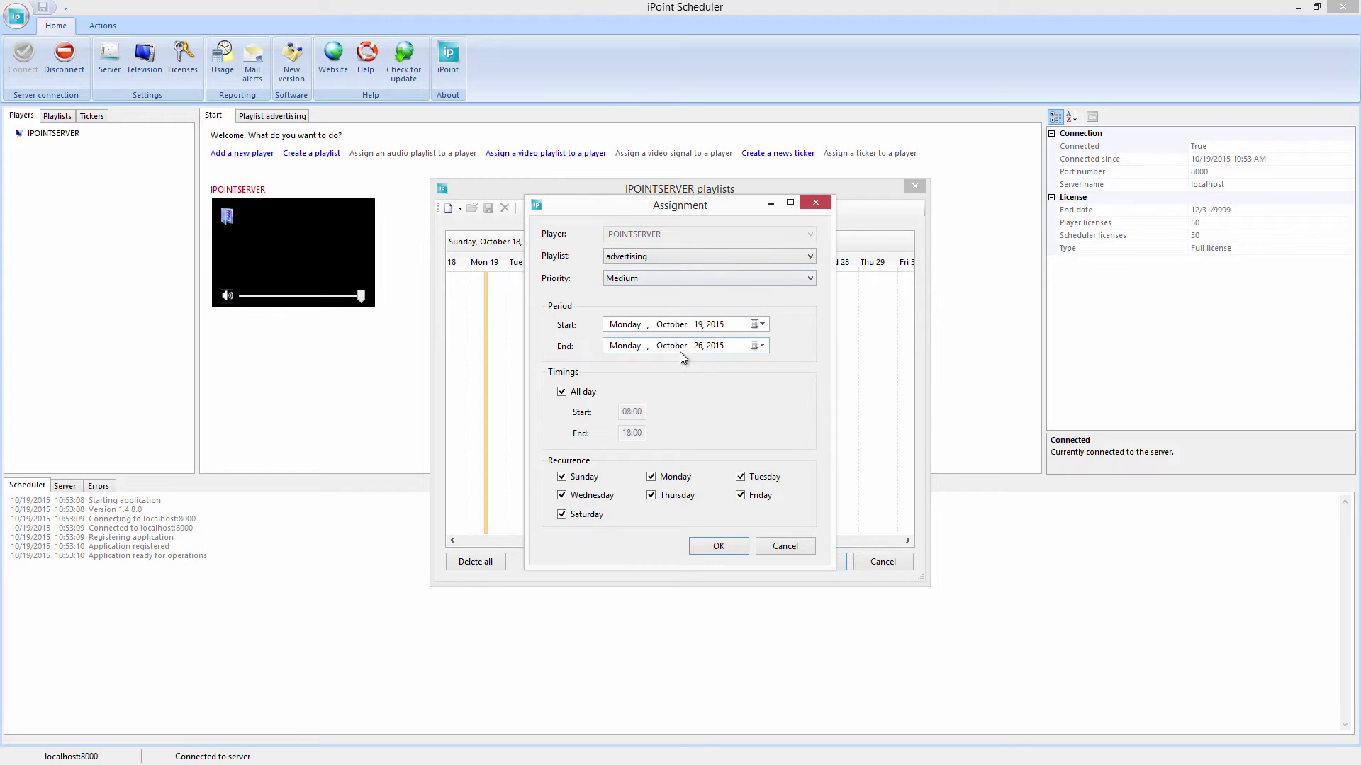
left_click(712, 546)
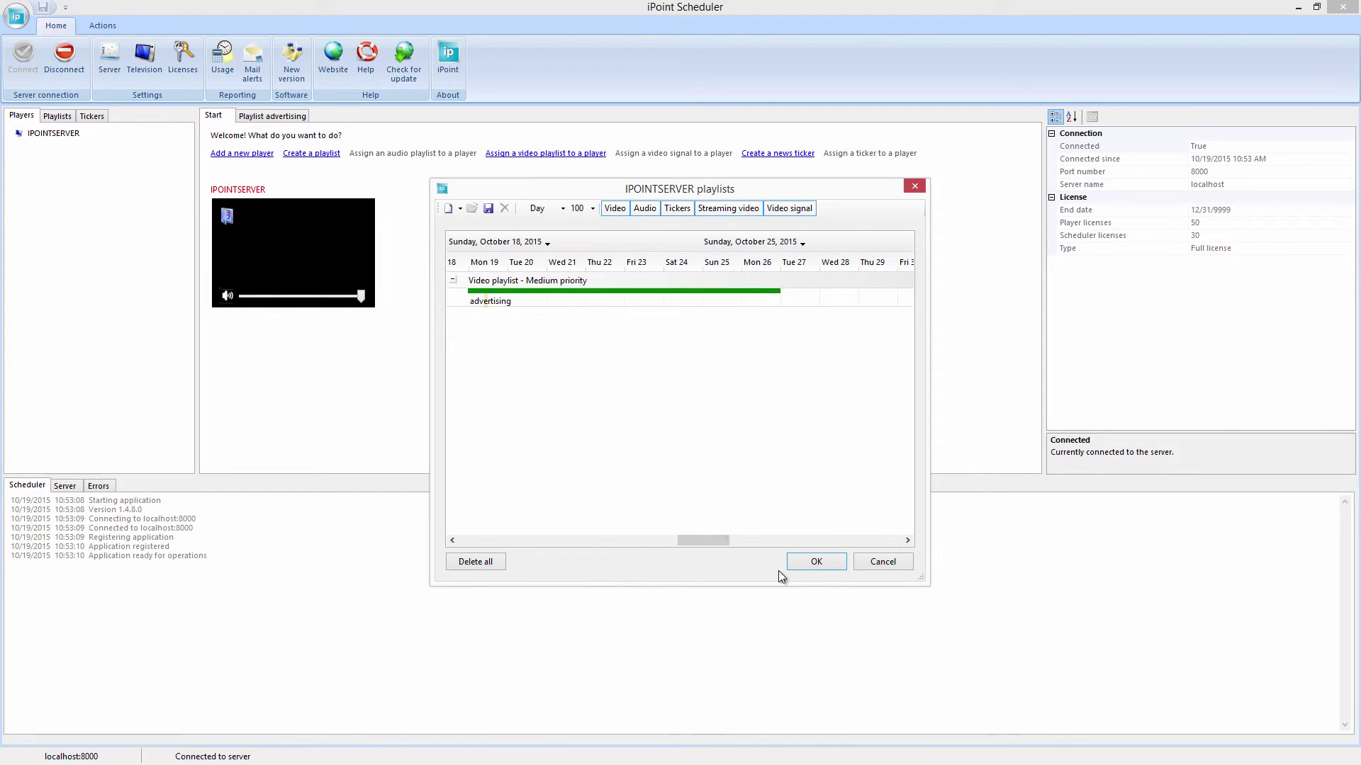
left_click(826, 563)
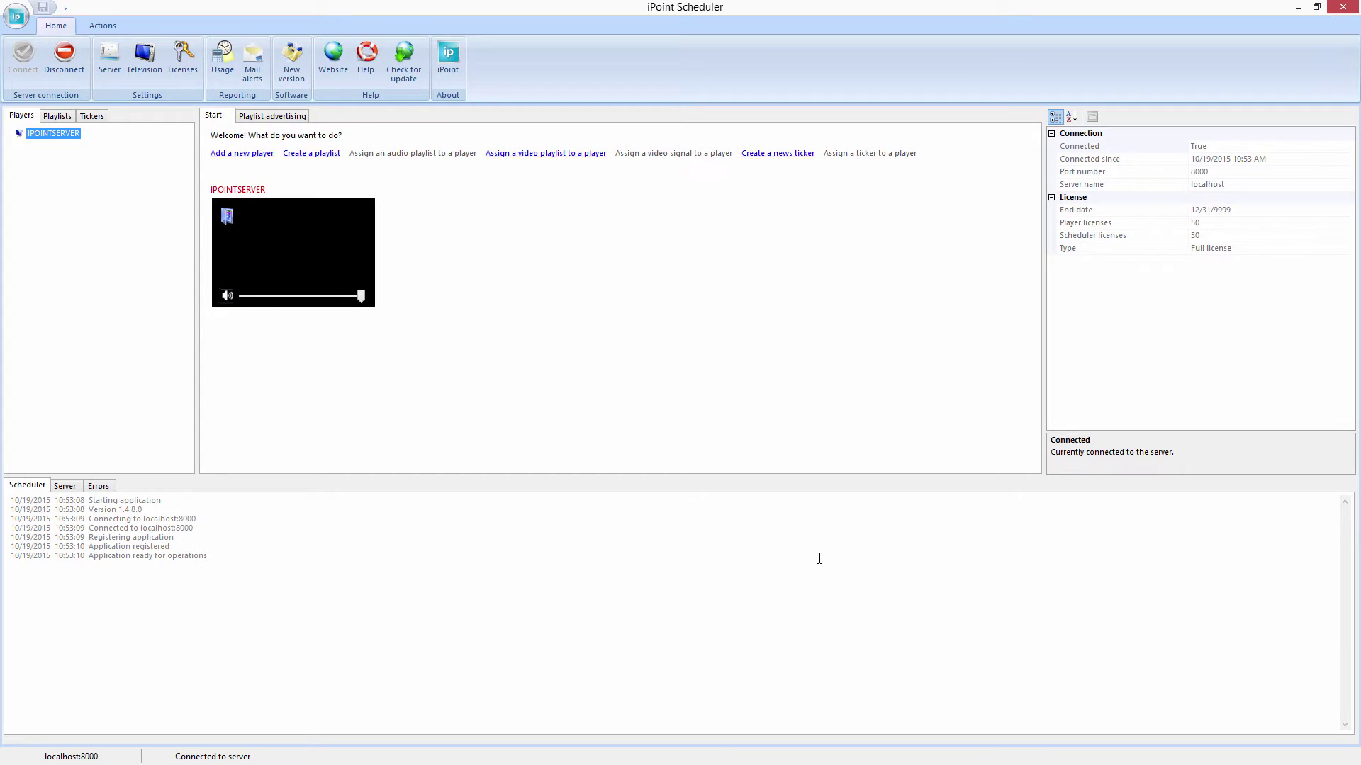
right_click(288, 229)
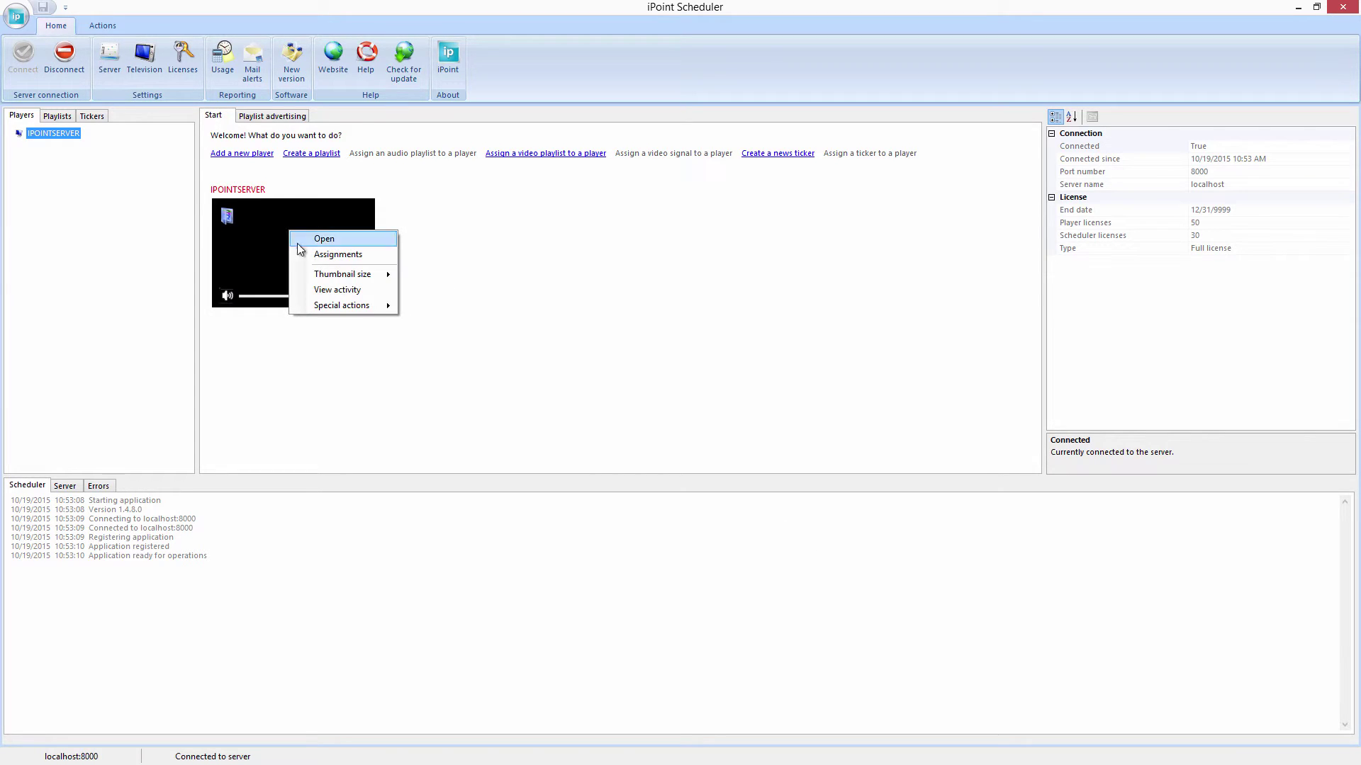
left_click(309, 291)
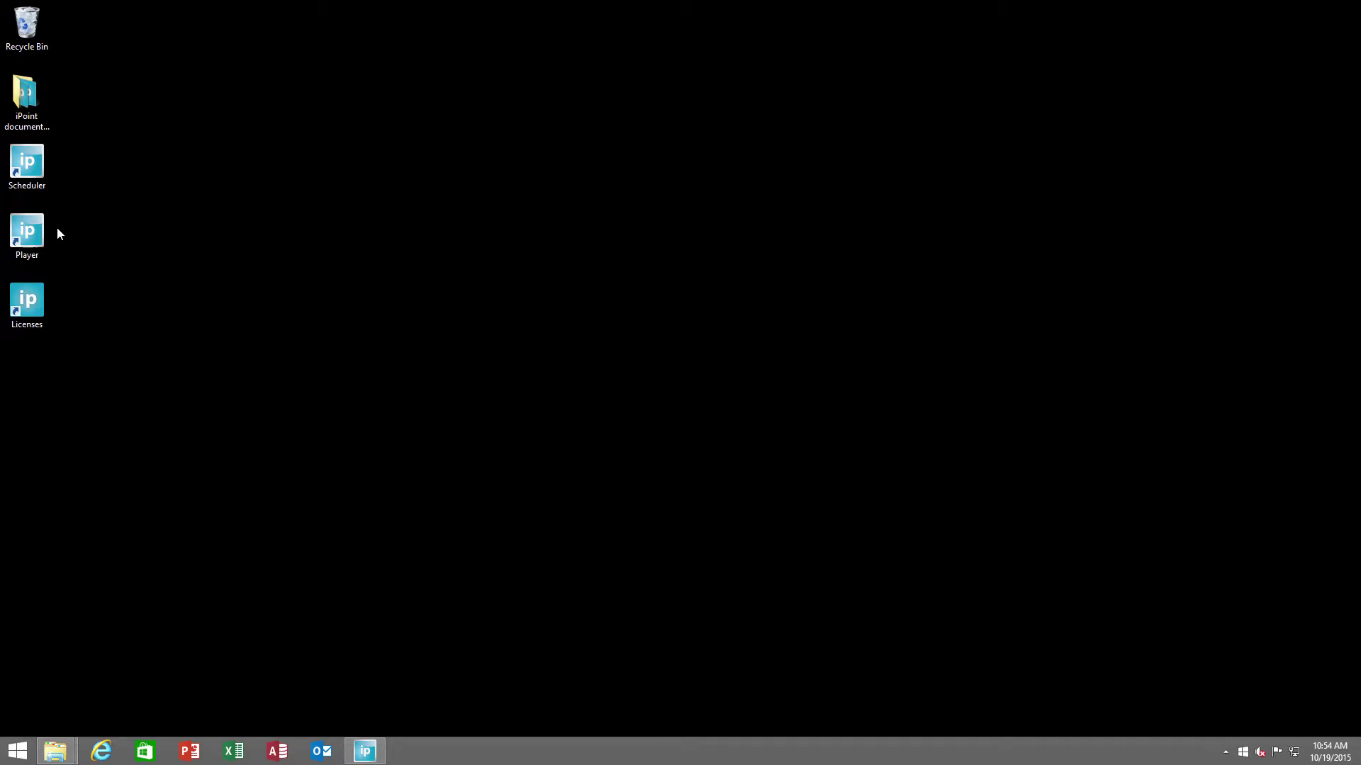
Relaunch iPoint Player from its desktop shortcut and return to the Scheduler's activity log
right_click(46, 228)
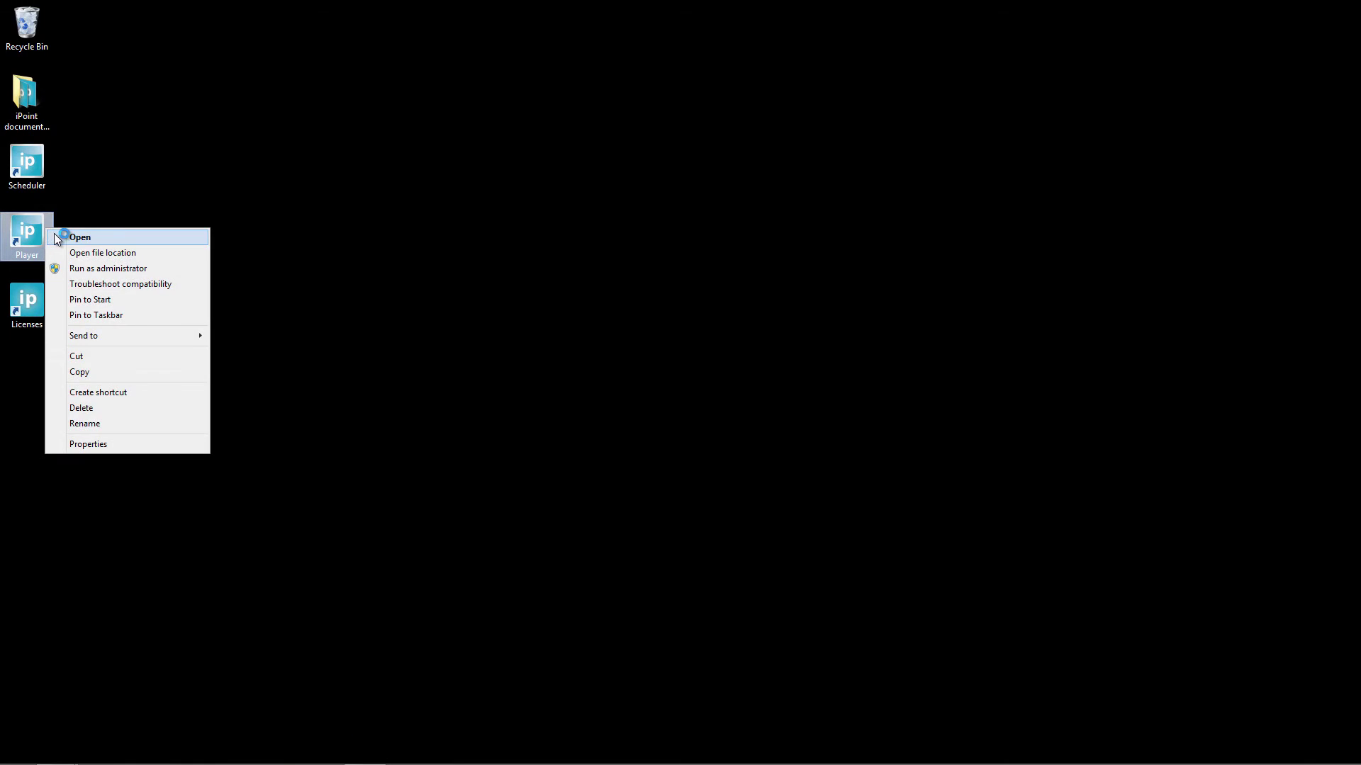
left_click(63, 234)
key("alt+Tab")
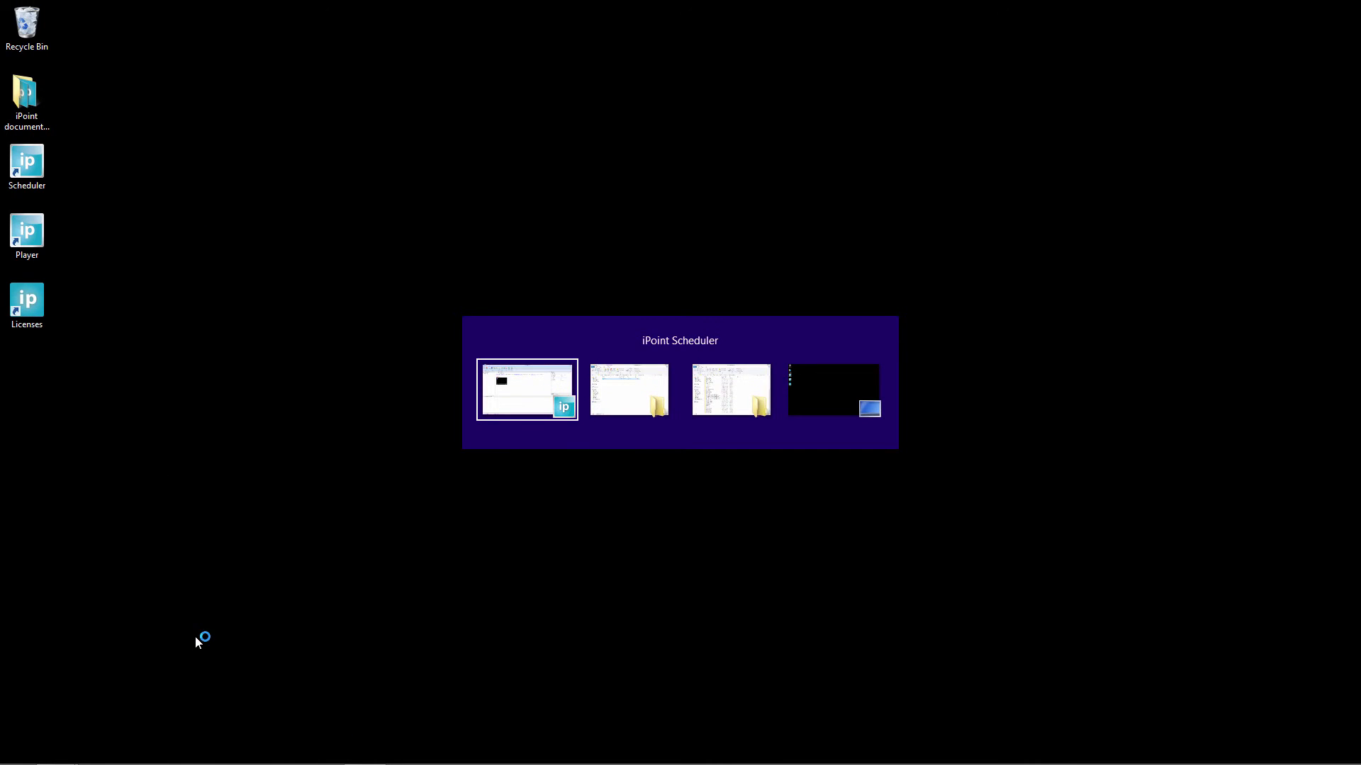